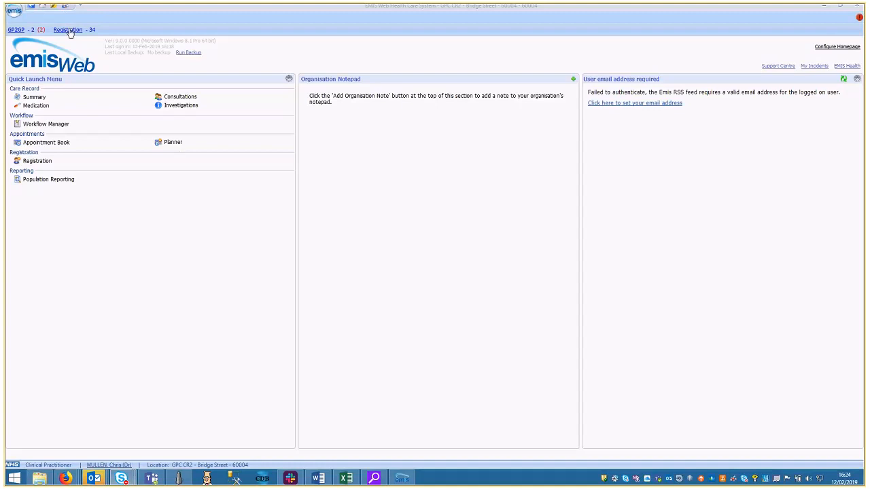
Step: Review the GP Connect services enabled in the organisation configuration of GPC CR2 - Bridge Street, and close it without saving
click(15, 16)
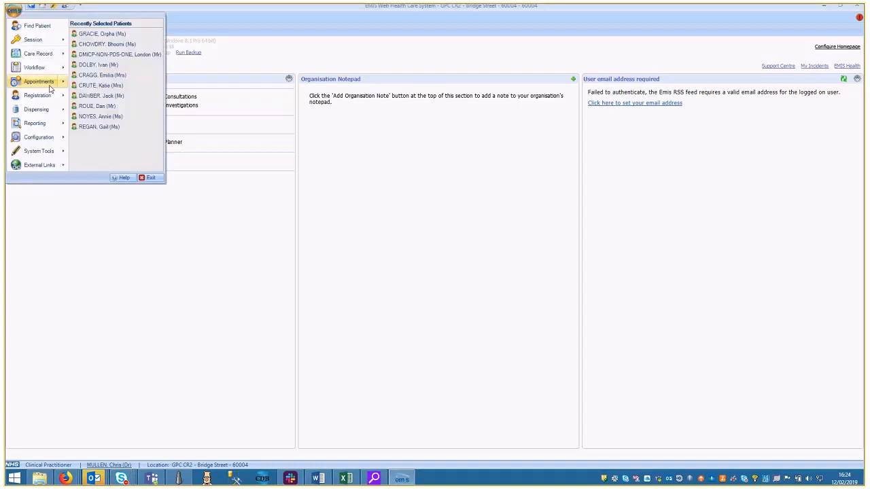
mouse_move(40, 137)
click(111, 45)
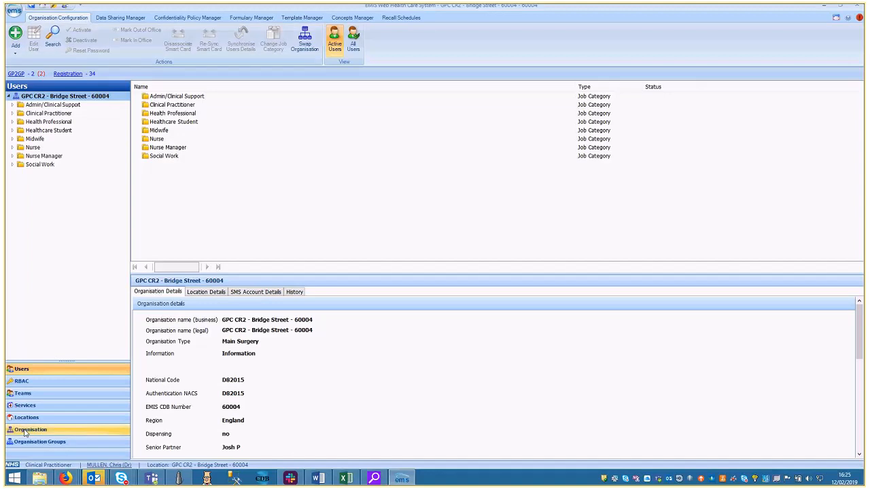
click(26, 431)
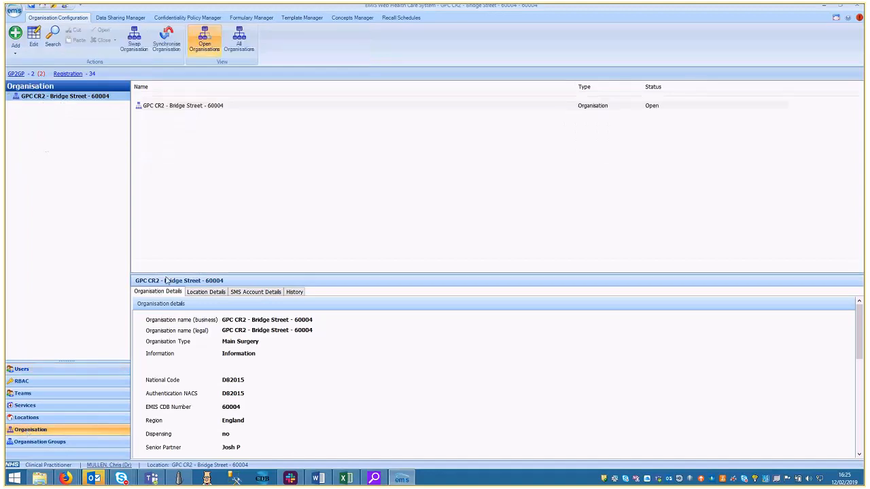
click(164, 106)
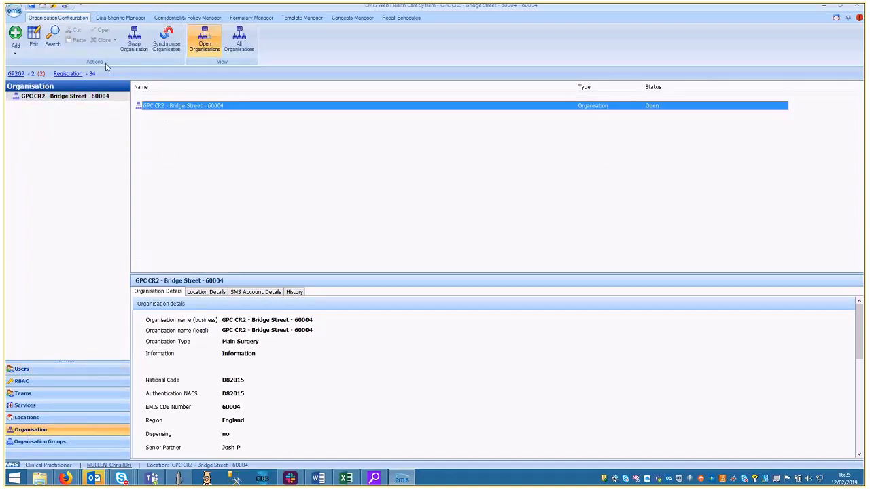
click(34, 41)
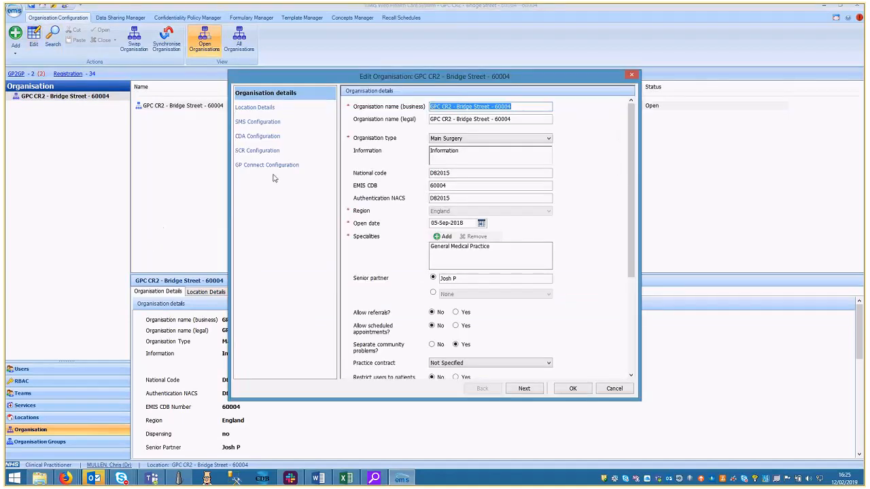
click(263, 165)
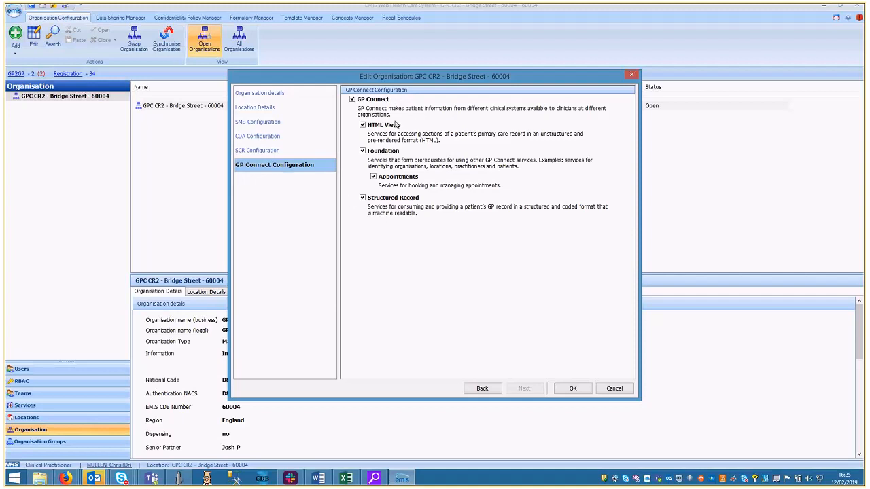
click(614, 388)
Step: Go to the Appointment Book and open the search for GP Connect appointments
click(14, 10)
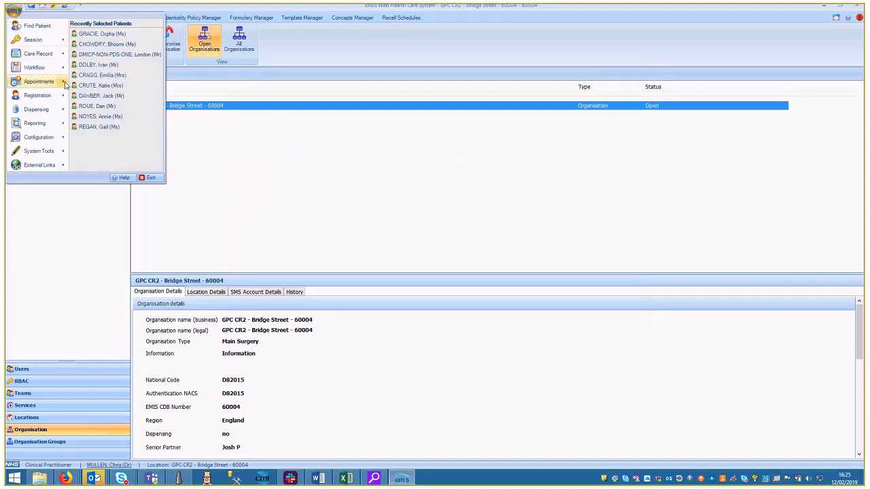
mouse_move(67, 83)
click(106, 41)
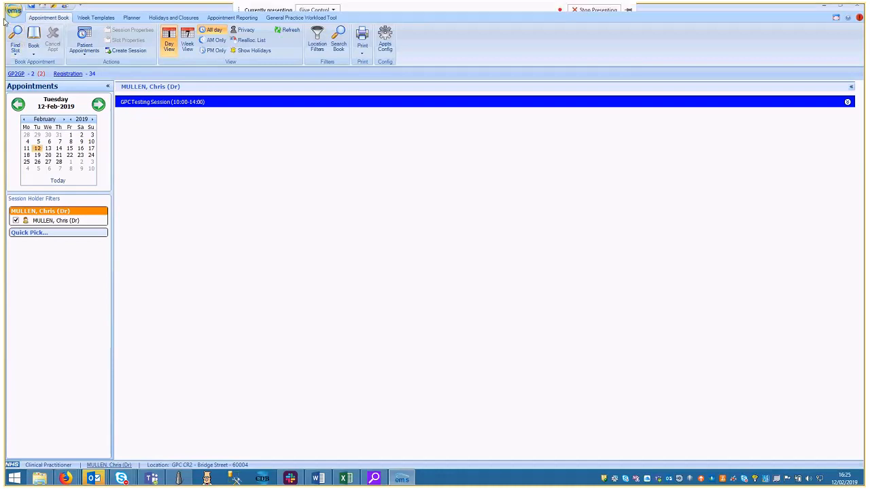
click(16, 56)
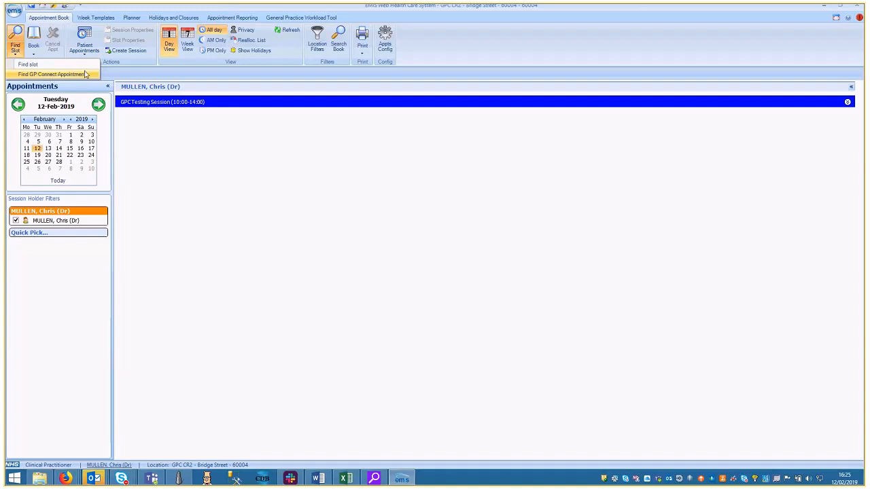
click(85, 42)
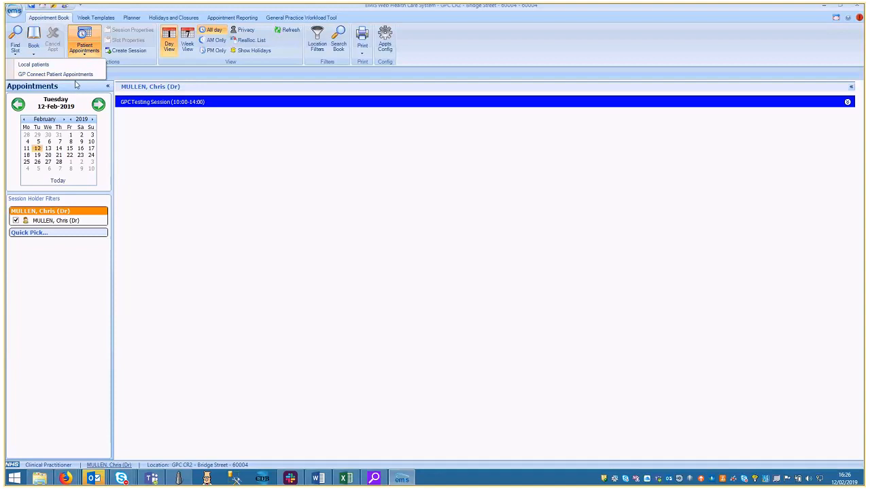
click(15, 46)
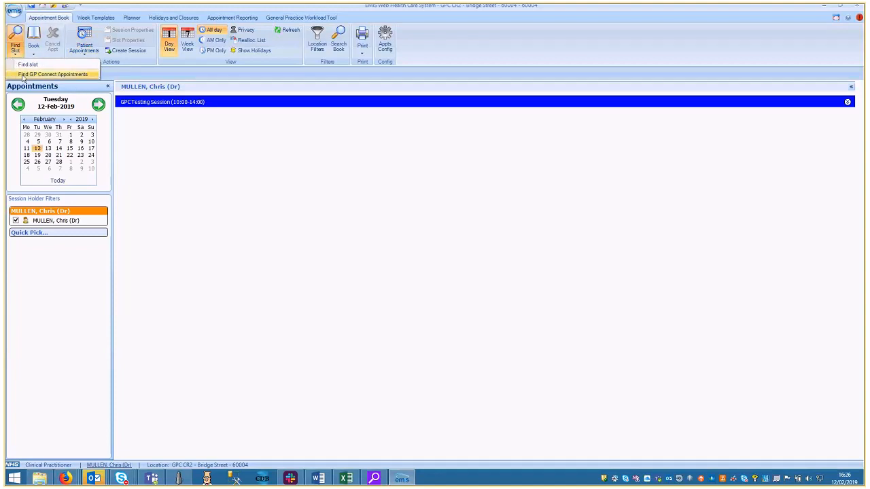
click(23, 75)
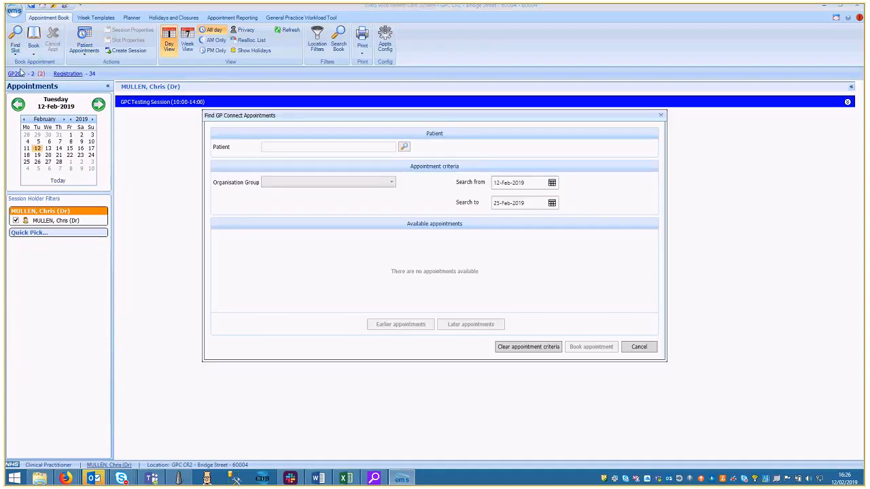
Step: Search available GP Connect appointments for the first patient in the patient list, using the organisation group Grimston only
click(404, 148)
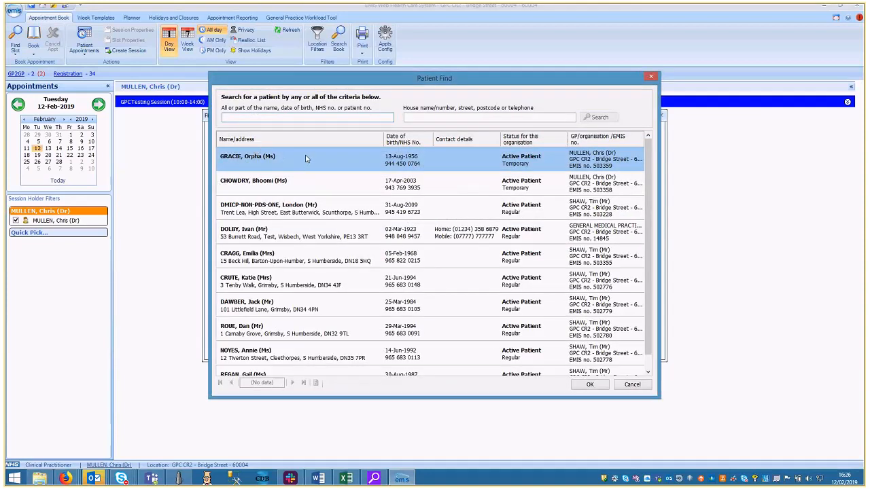
double_click(322, 160)
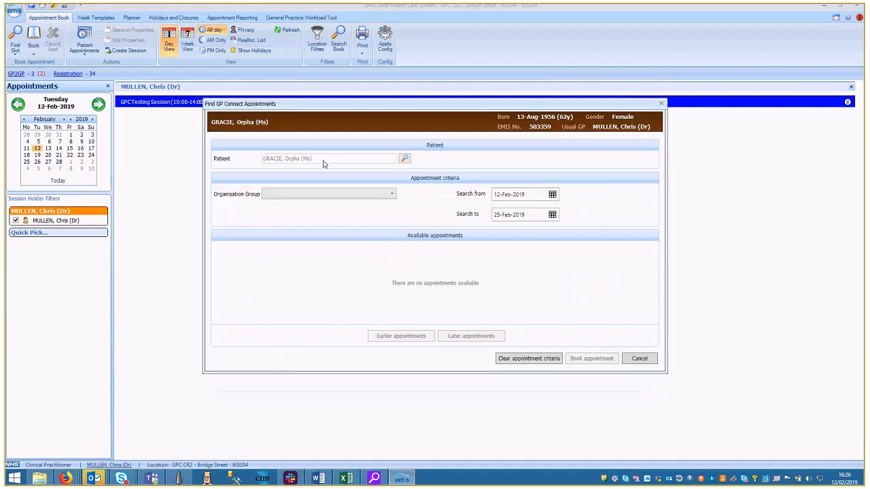
click(319, 193)
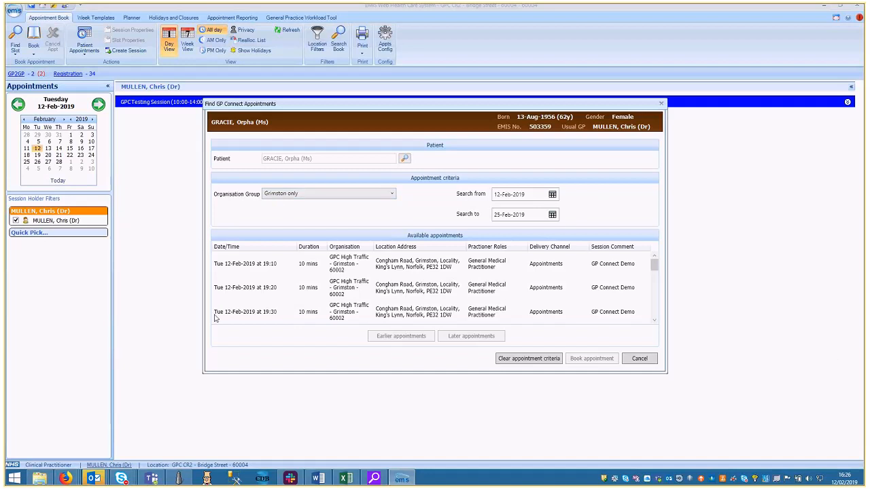
Step: Start booking the Tue 12-Feb-2019 19:10 slot and review its full slot details
click(260, 263)
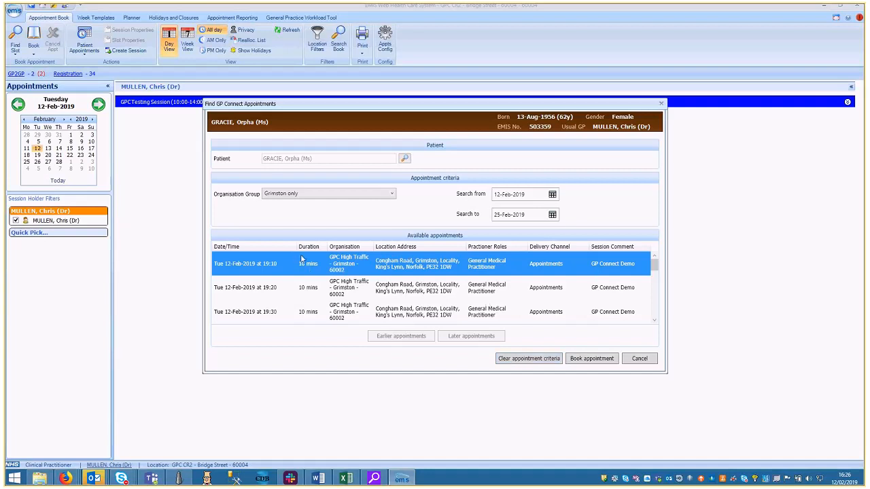
click(287, 272)
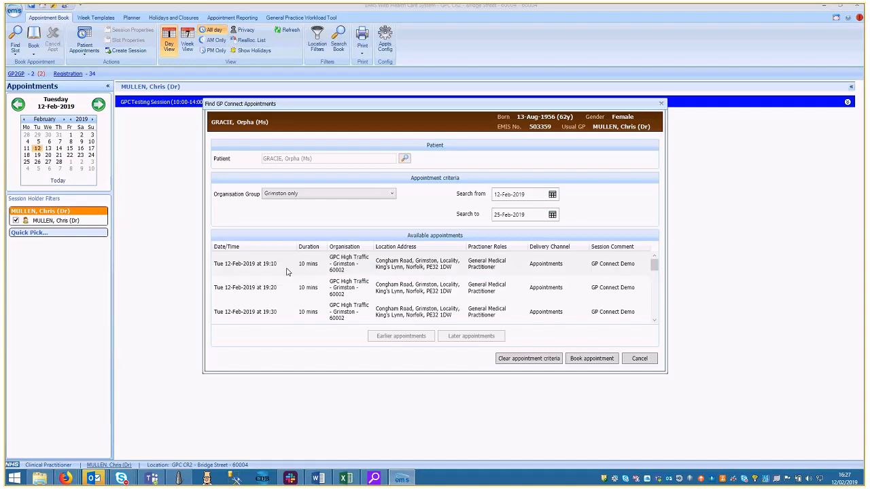
click(287, 272)
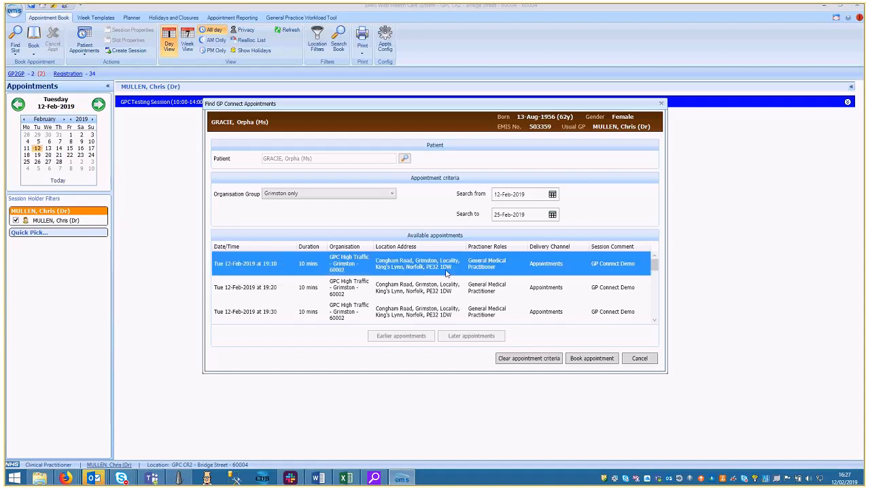
click(592, 360)
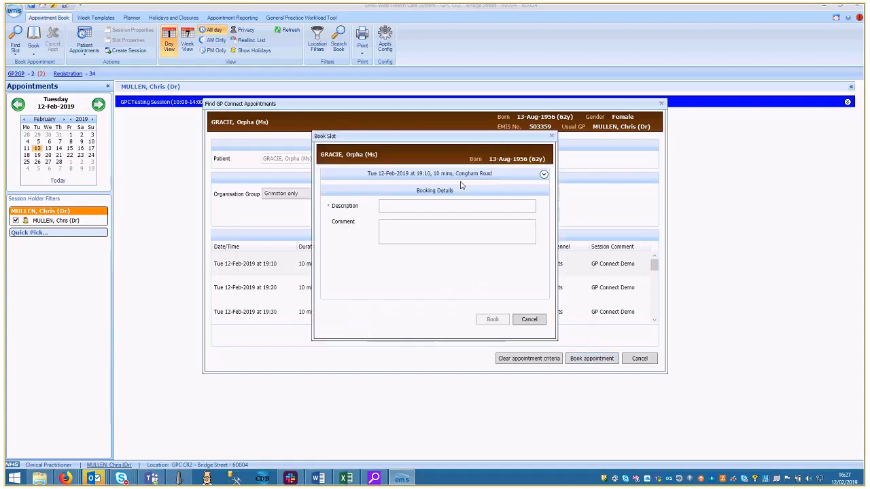
click(544, 175)
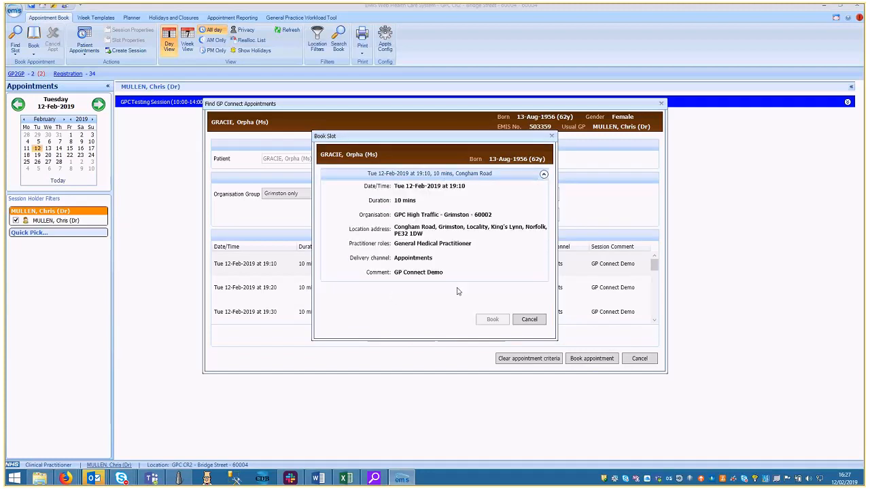
click(543, 175)
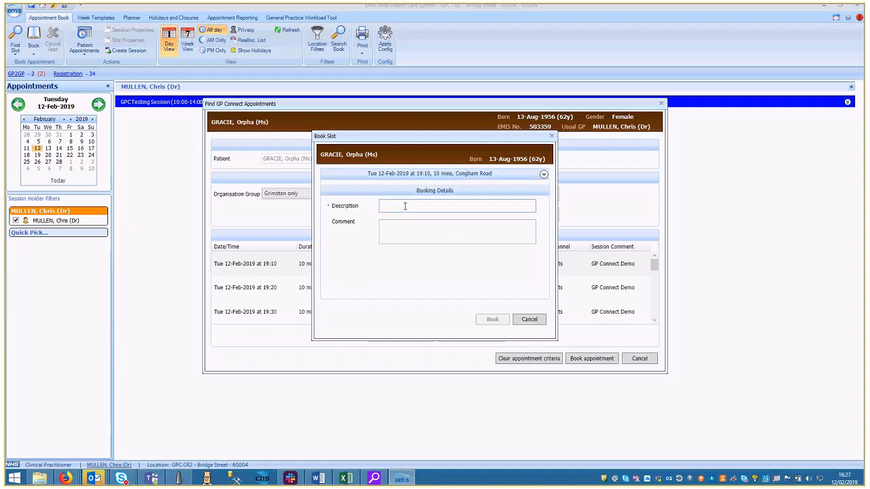
Step: Book the slot with "Test" as both description and comment, and close the appointment search
text(Test)
click(416, 231)
text(Test)
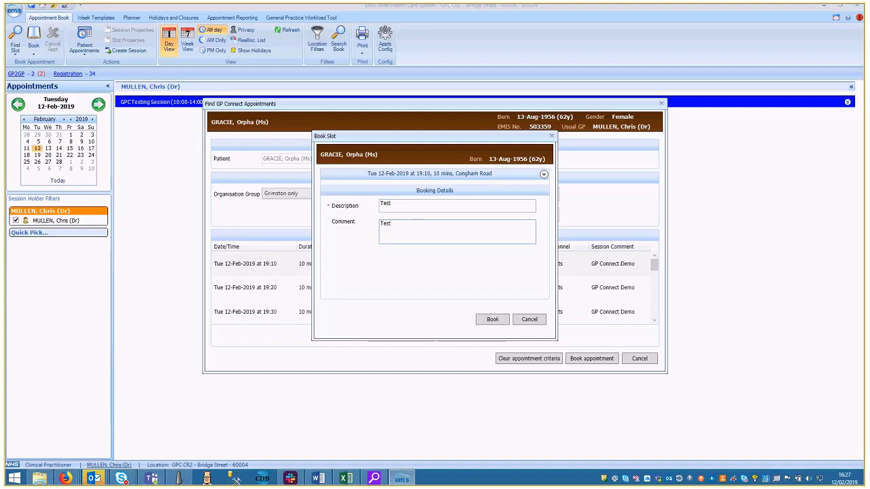
click(489, 323)
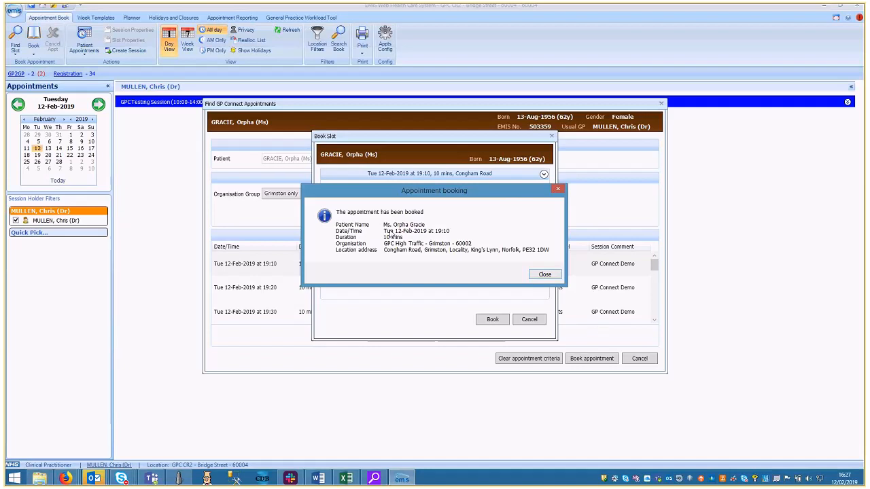
click(533, 276)
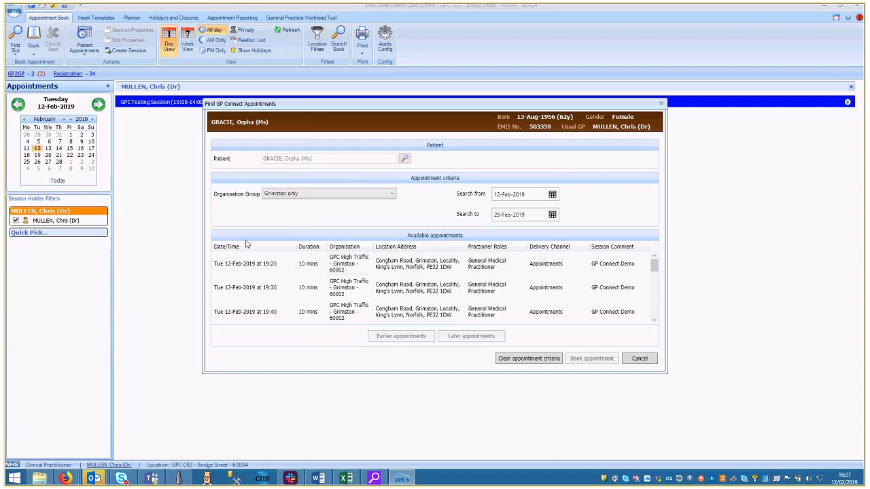
click(639, 359)
Step: Open the GP Connect patient appointments for the organisation group Grimston only and the same patient
click(85, 45)
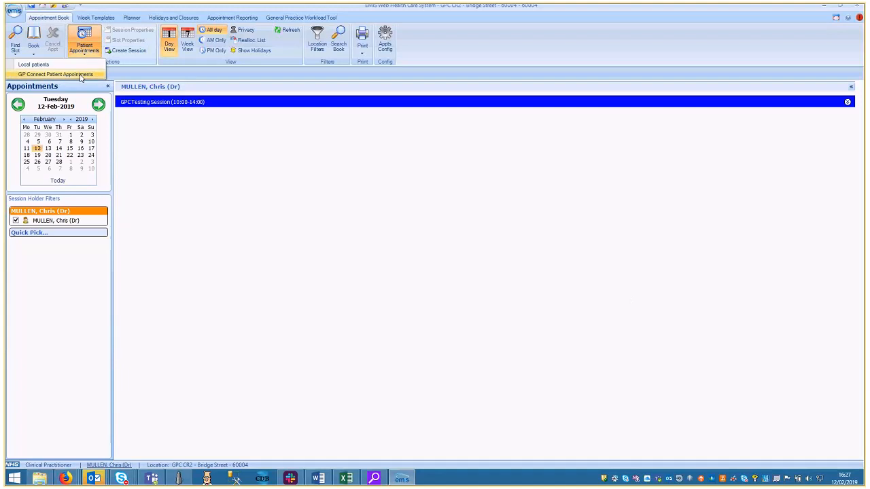
click(91, 77)
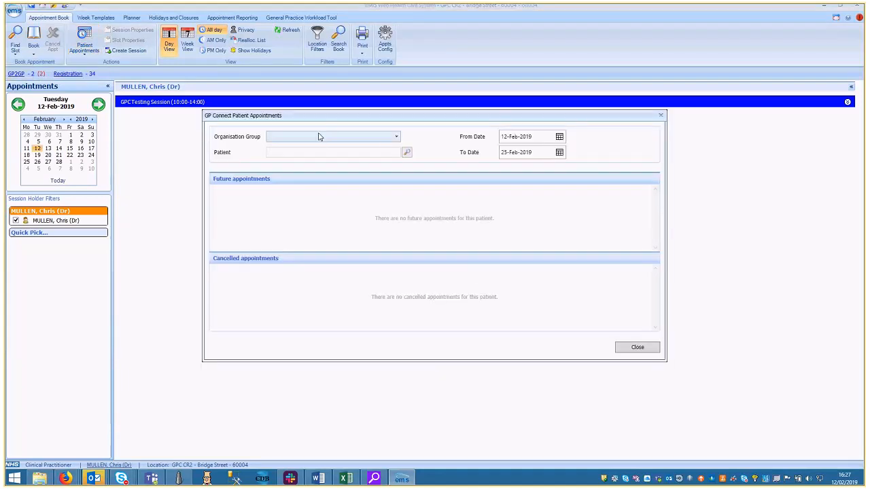
click(293, 136)
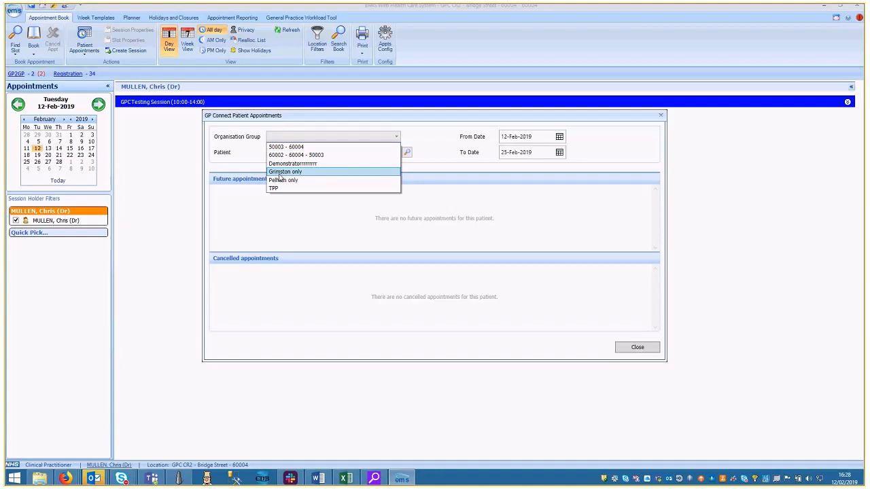
click(279, 172)
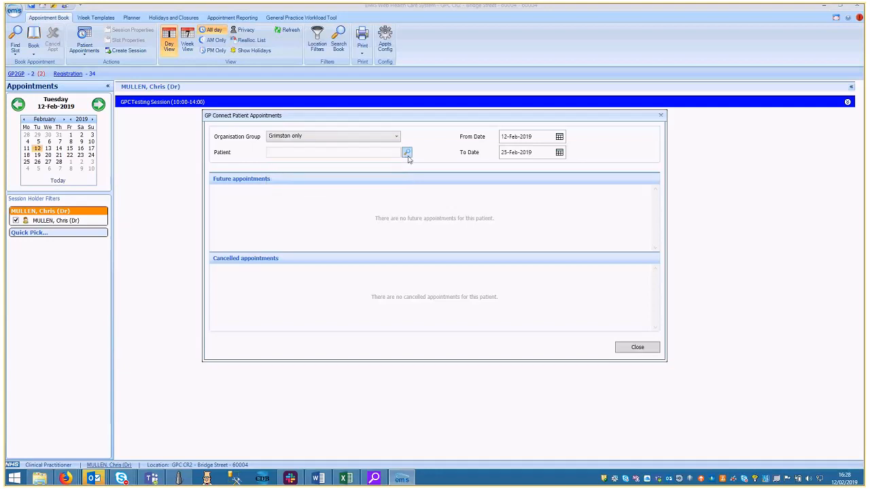
click(406, 153)
double_click(291, 166)
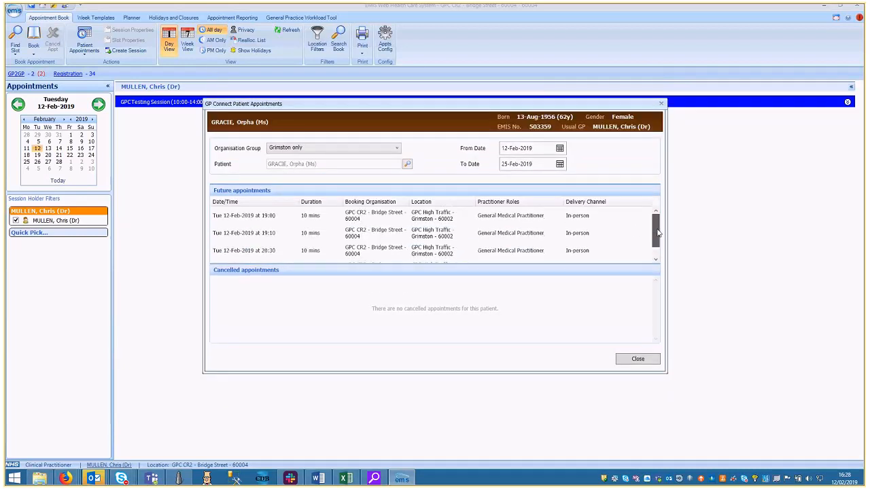
Step: Look through the patient's future appointments, including the one on Tue 12-Feb-2019 at 19:10
click(284, 234)
scroll(285, 231, down, 1)
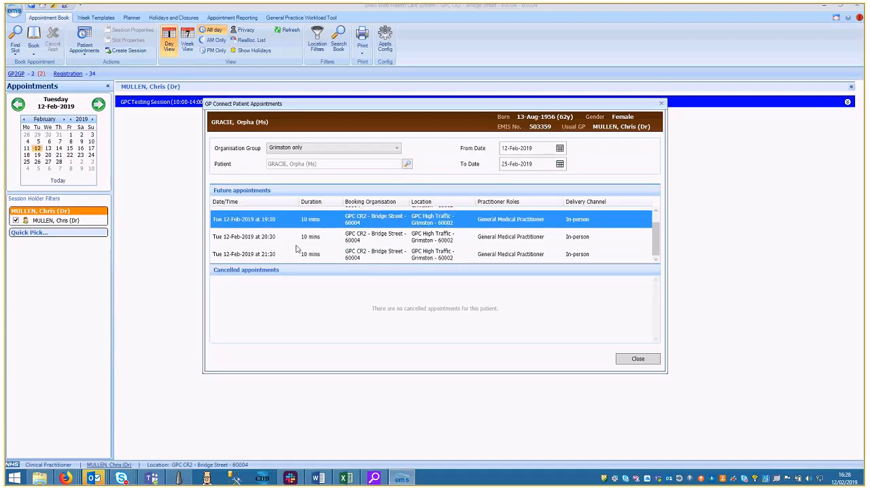
scroll(298, 249, up, 1)
scroll(291, 228, down, 1)
scroll(295, 247, up, 1)
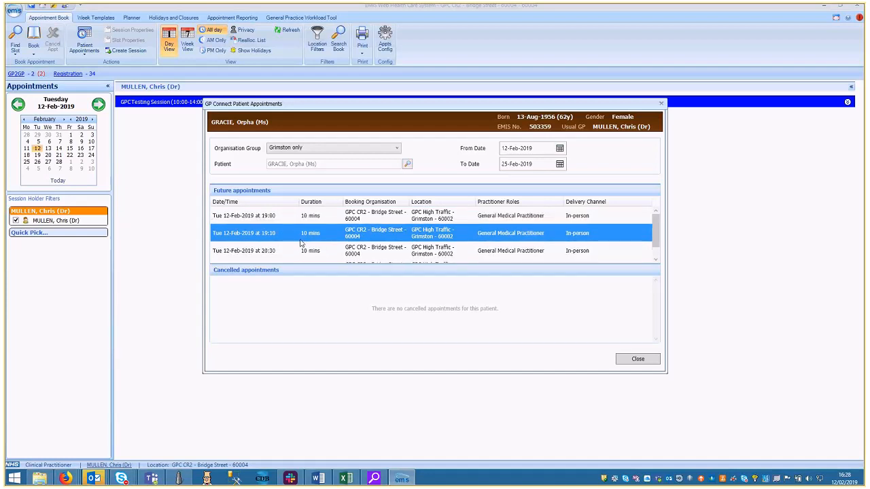
Step: Edit the Tue 12-Feb-2019 19:00 appointment, replacing its description with "GP Connect", and save the update
right_click(262, 217)
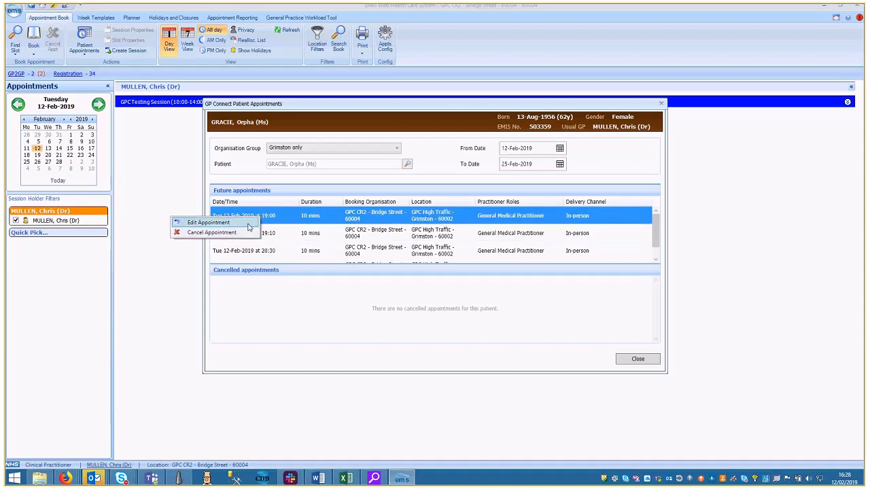
click(224, 222)
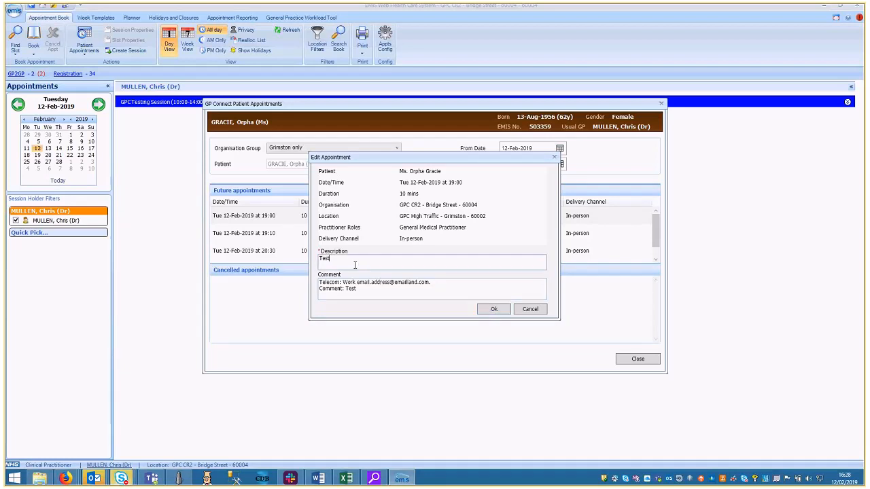
key(BackSpace)
key(BackSpace)
key(BackSpace)
key(BackSpace)
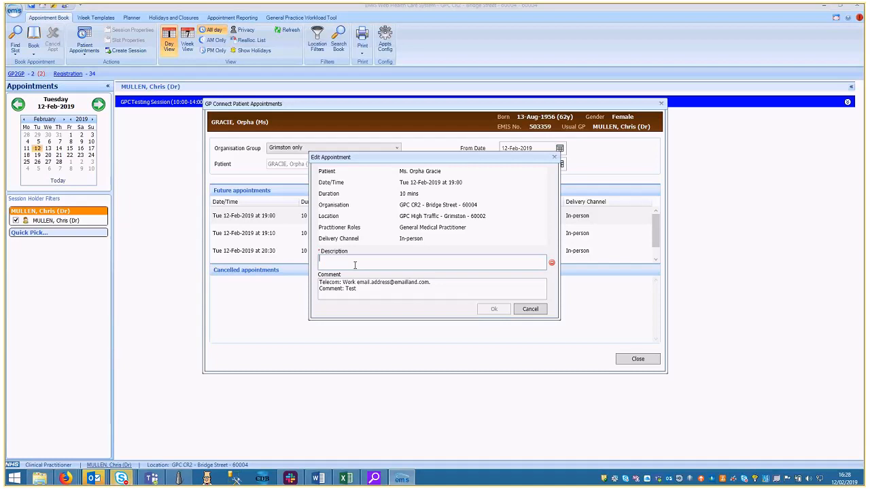
text(GP Connect)
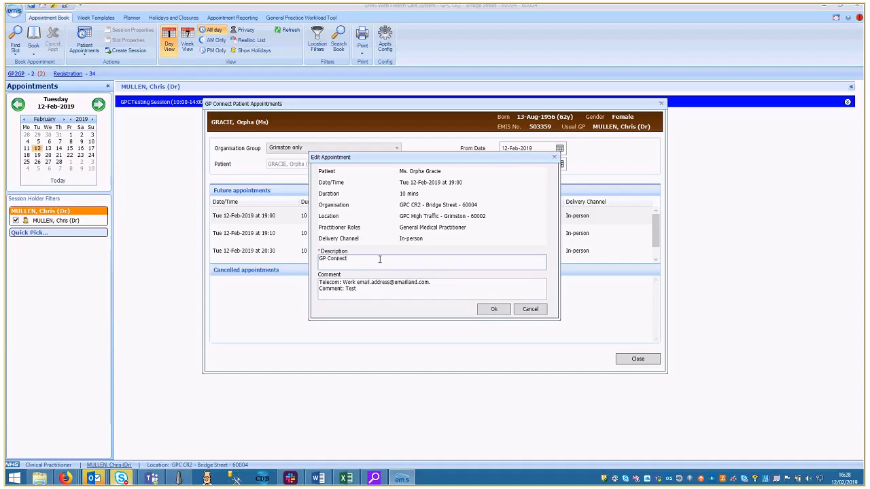
click(496, 309)
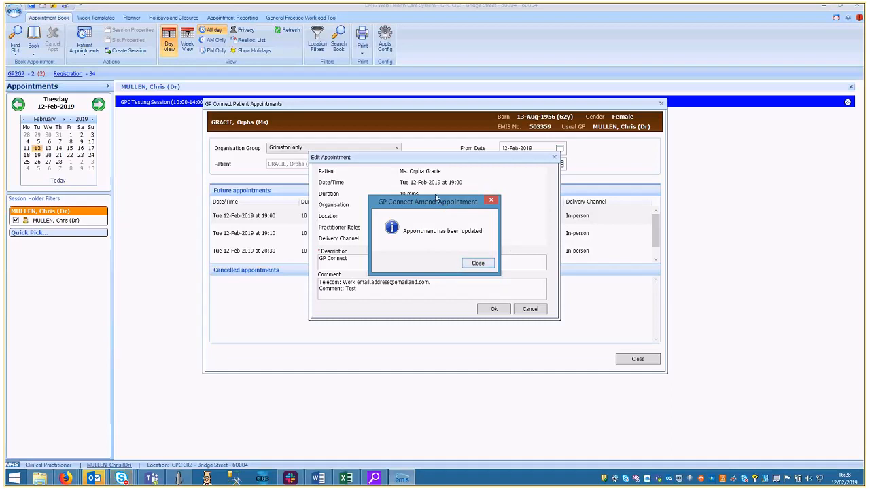
click(488, 264)
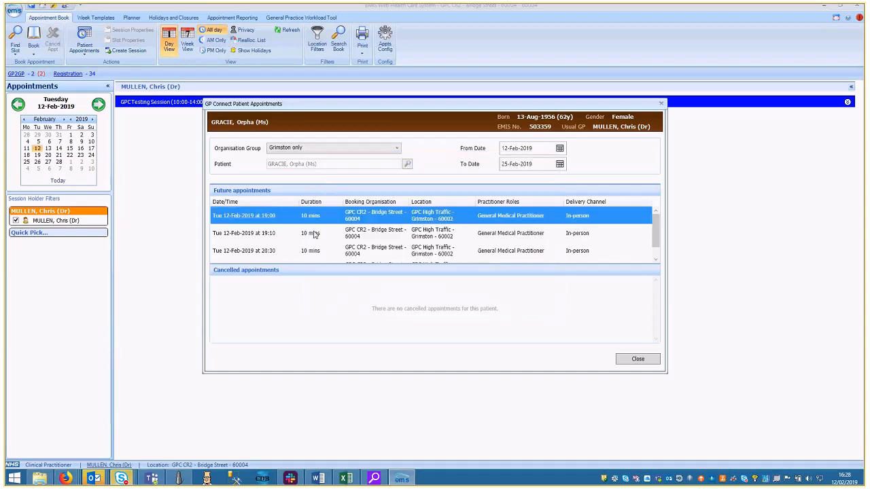
Step: Inspect the details of the patient's 19:10, 20:30 and 21:30 appointments on Tue 12-Feb-2019, leaving each without changes
click(314, 234)
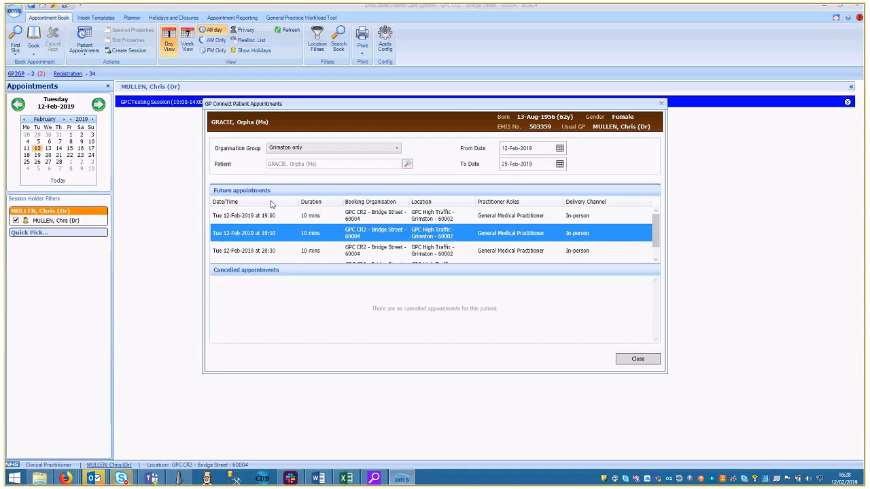
right_click(277, 236)
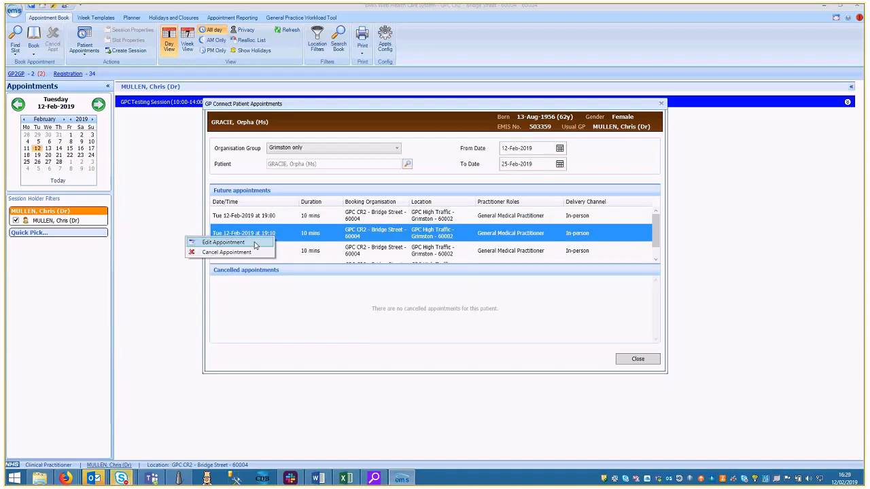
click(254, 242)
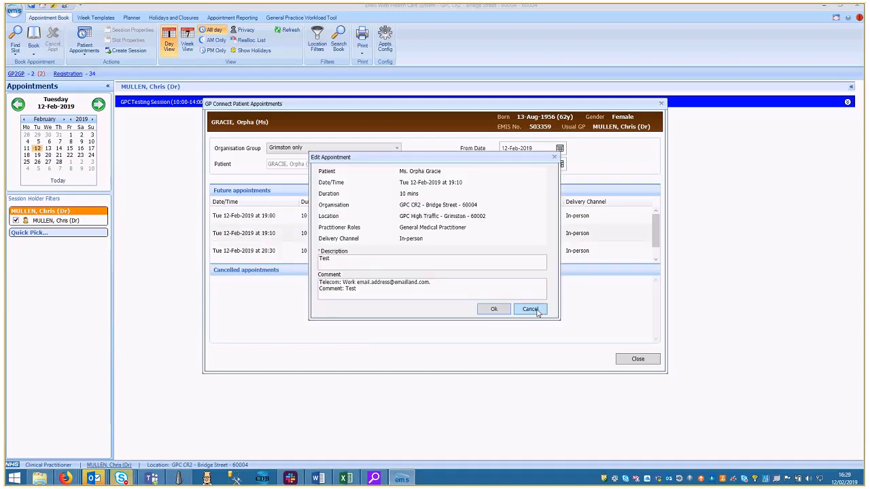
click(537, 311)
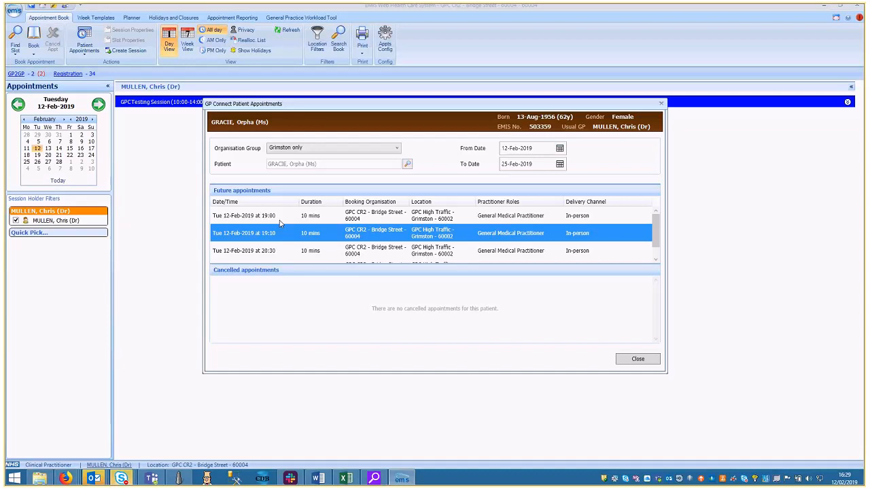
right_click(275, 251)
click(265, 258)
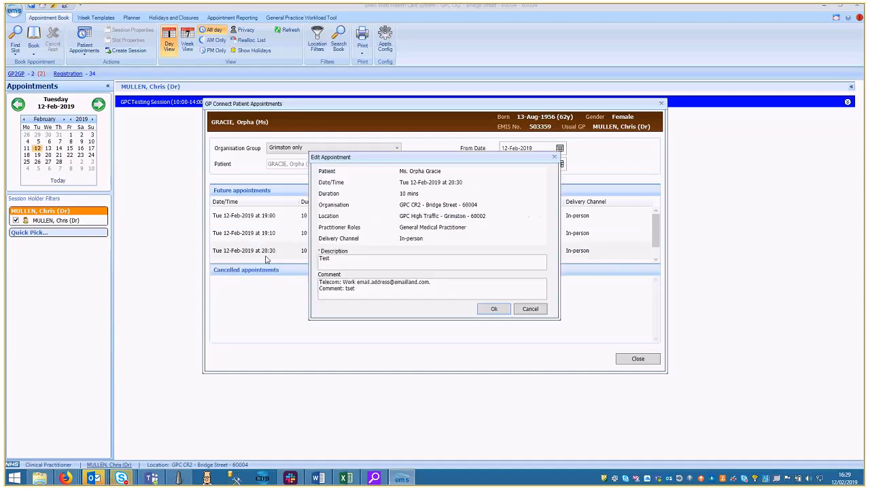
click(529, 310)
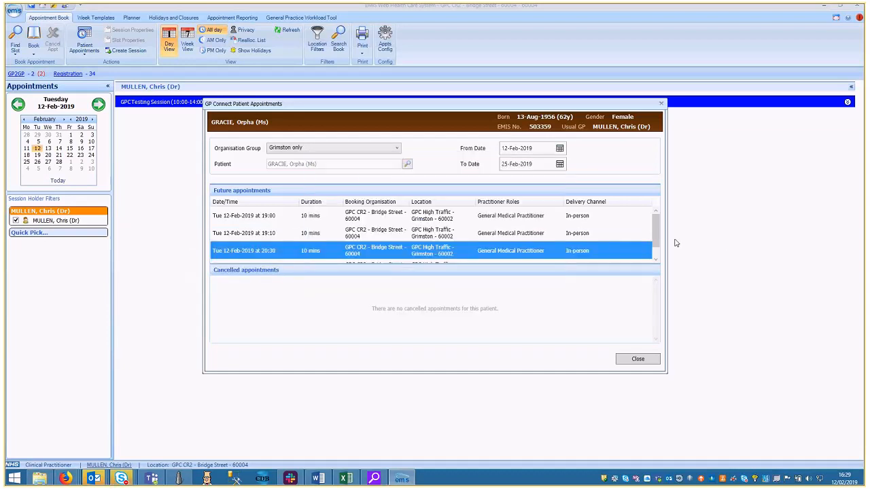
drag(656, 241, 656, 254)
right_click(587, 256)
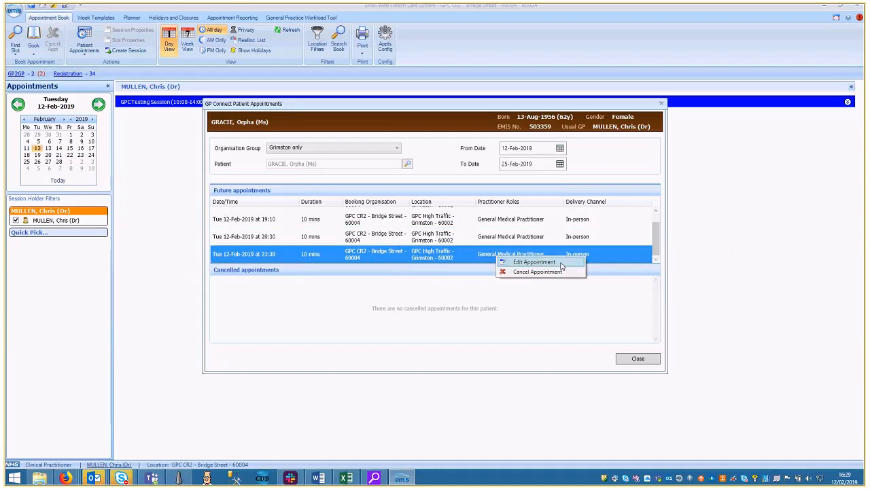
click(561, 265)
click(529, 310)
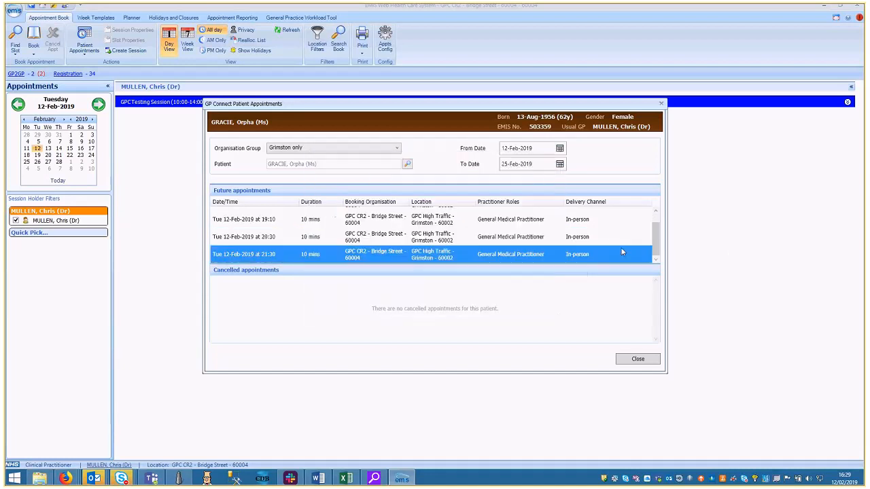
Step: Reopen the 19:00 appointment to check its description, and leave it without changes
scroll(584, 216, up, 1)
click(584, 216)
right_click(586, 216)
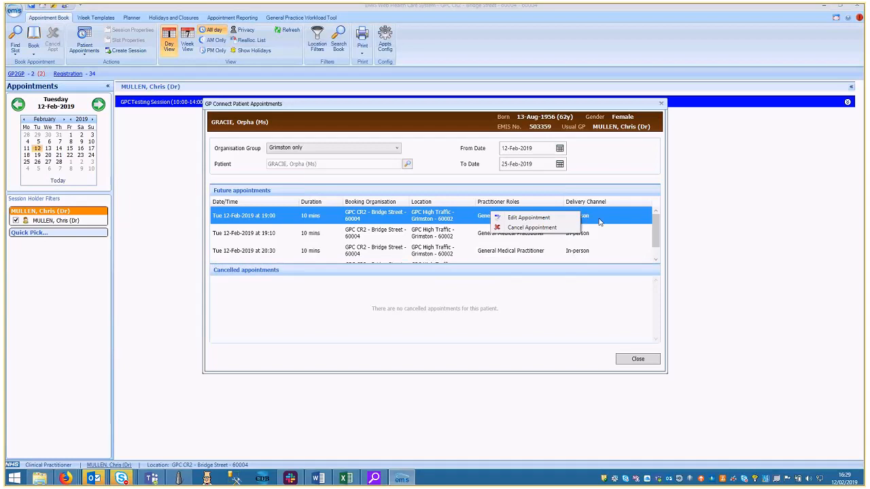
click(566, 221)
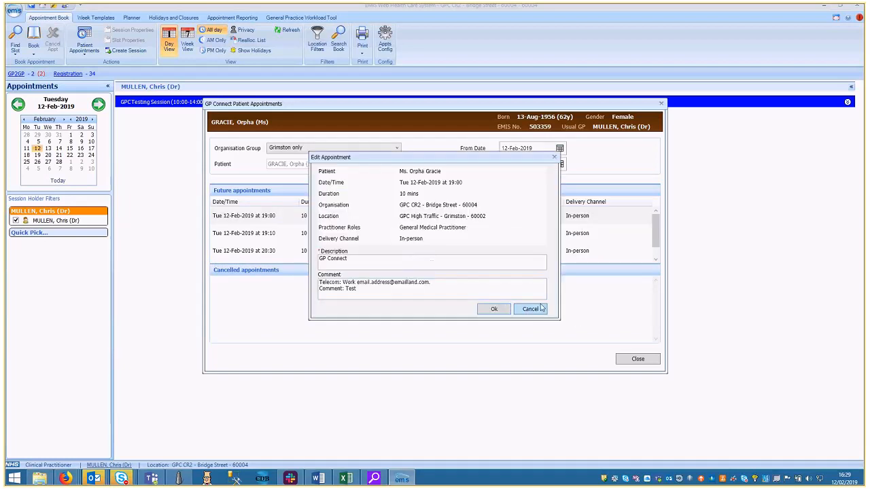
drag(348, 258, 318, 258)
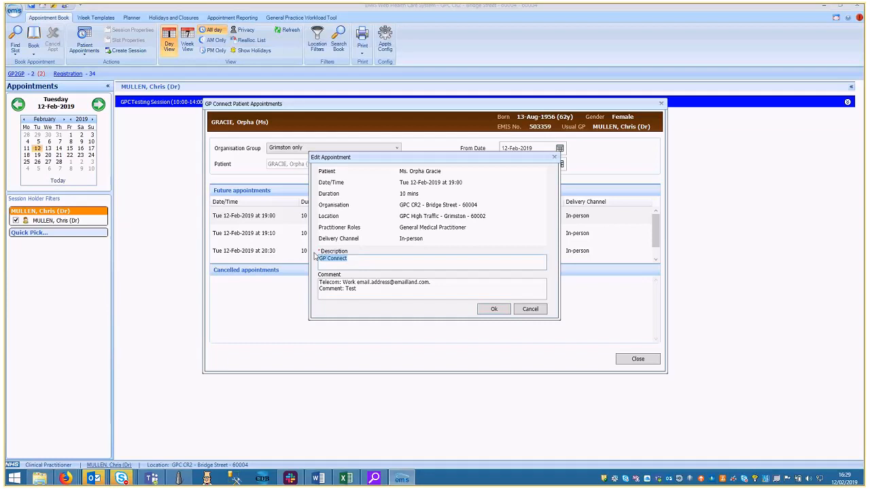
click(530, 311)
Step: Cancel the Tue 12-Feb-2019 19:00 appointment with the cancellation reason "No longer required"
right_click(279, 218)
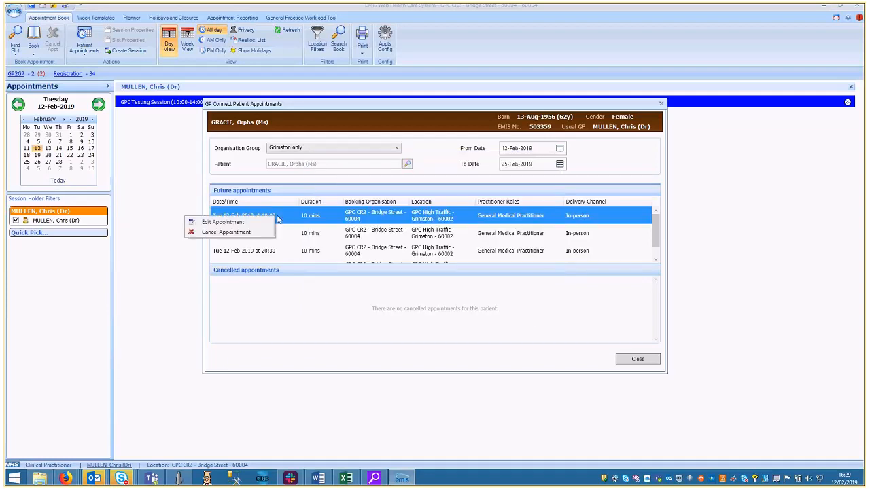
click(227, 233)
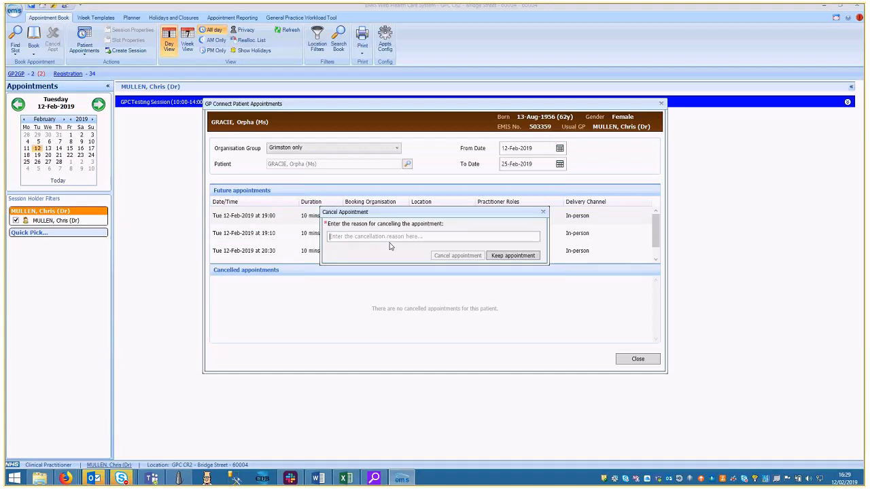
text(N)
text(o longer rec)
text(uired)
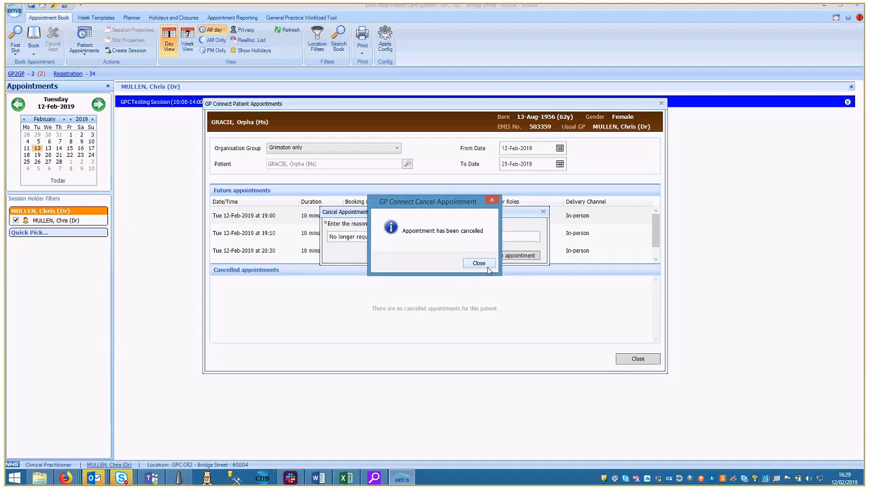
click(479, 264)
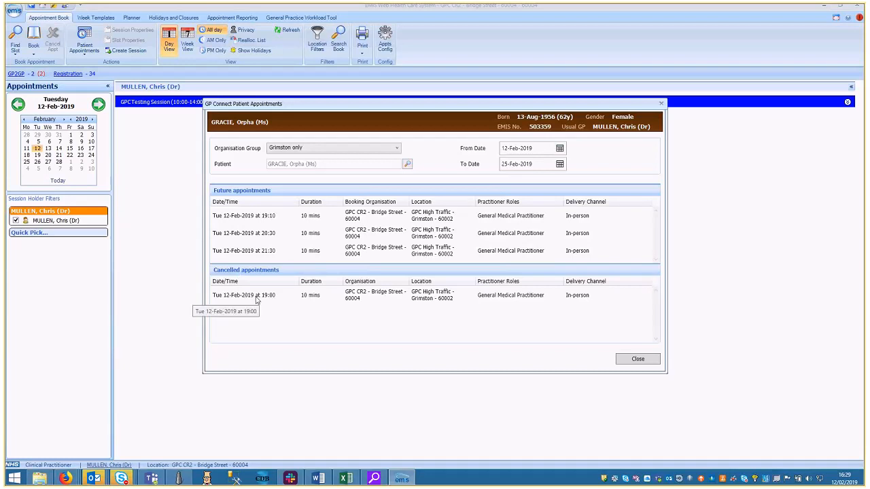
Step: Review the cancelled 19:00 appointment's details and cancellation reason without changes, and close the patient appointments
click(257, 302)
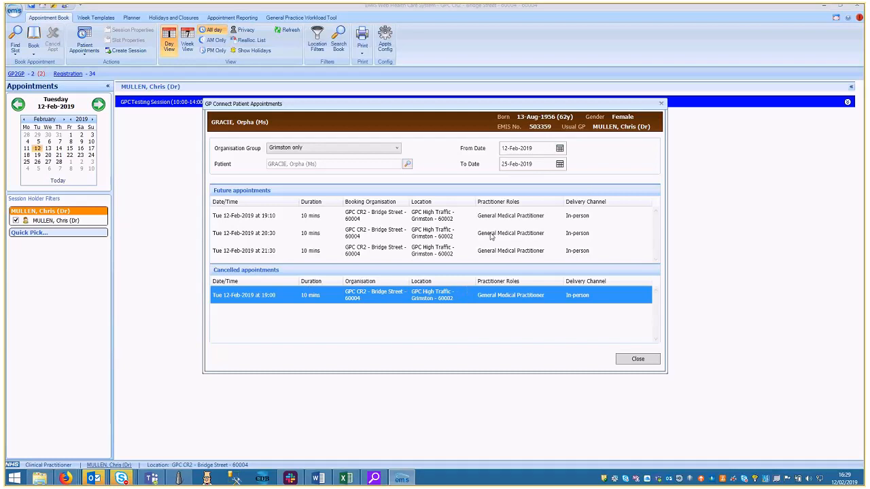
click(303, 219)
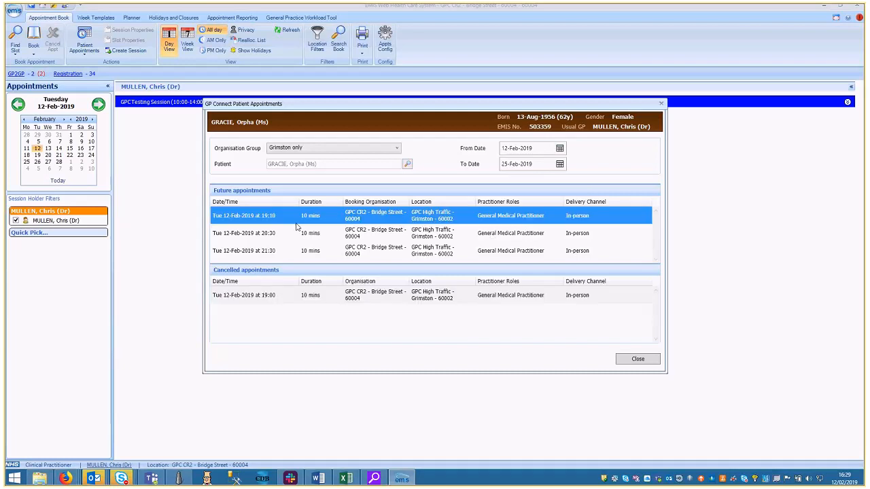
right_click(309, 296)
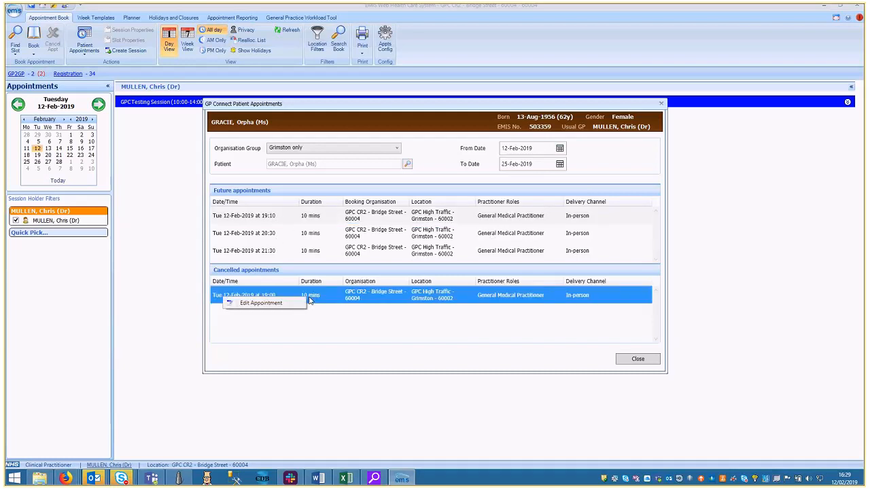
click(299, 303)
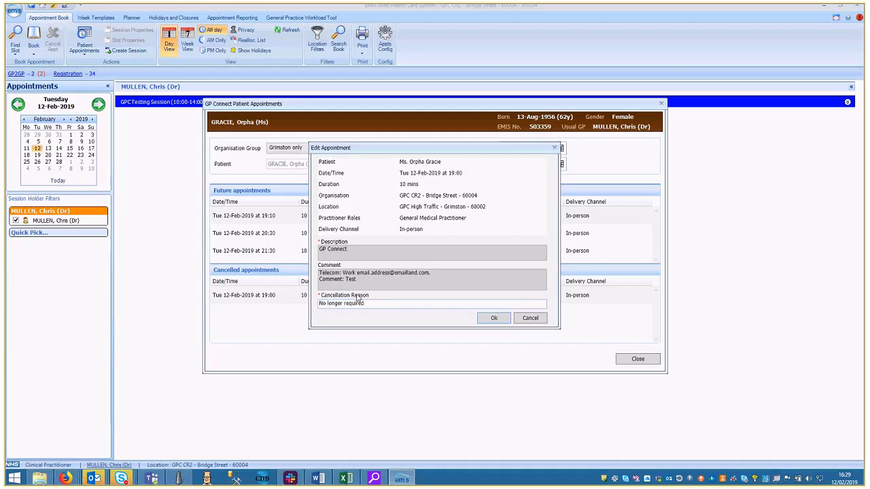
click(533, 320)
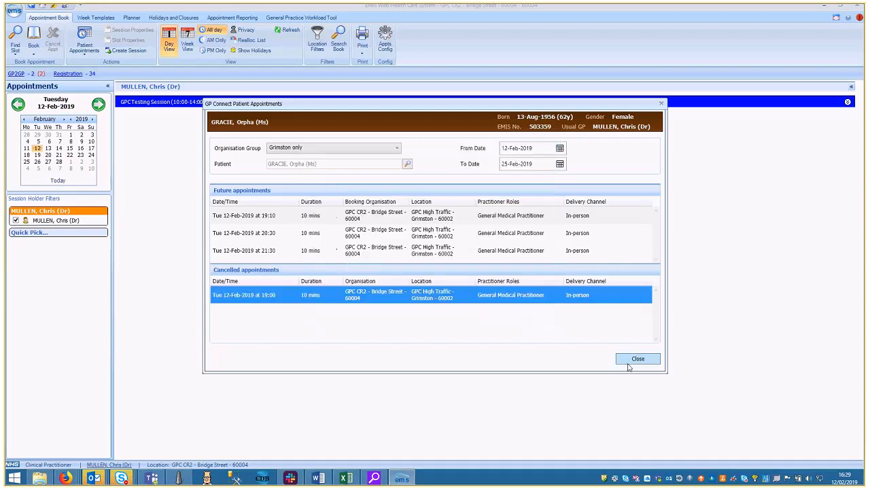
click(629, 364)
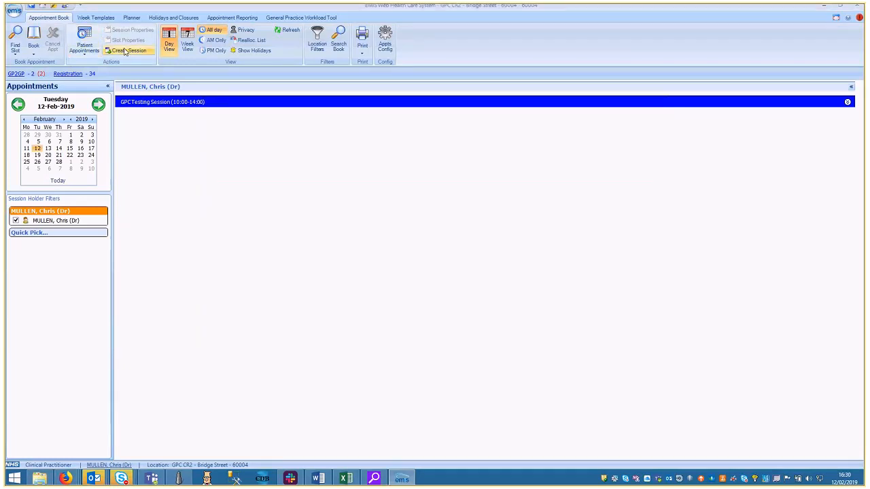
Step: Start a new session named "Session" dated 13-Feb-2019, running from 19:00 to 23:00
right_click(164, 103)
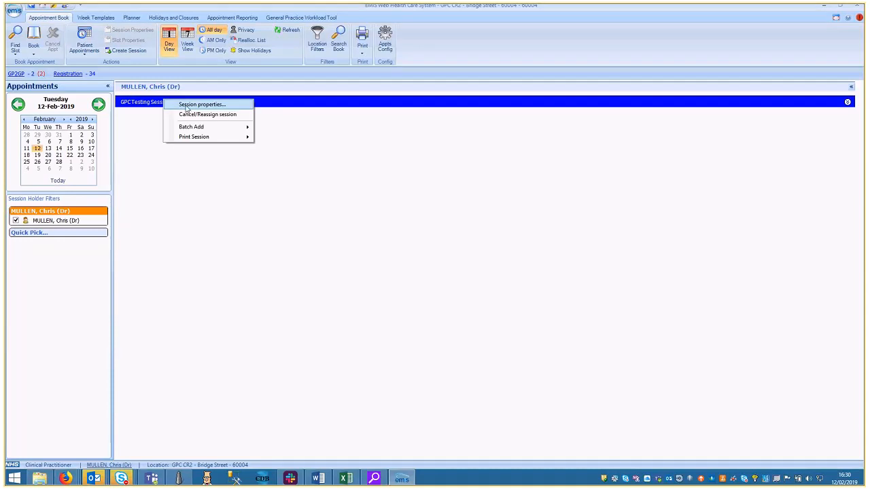
click(355, 113)
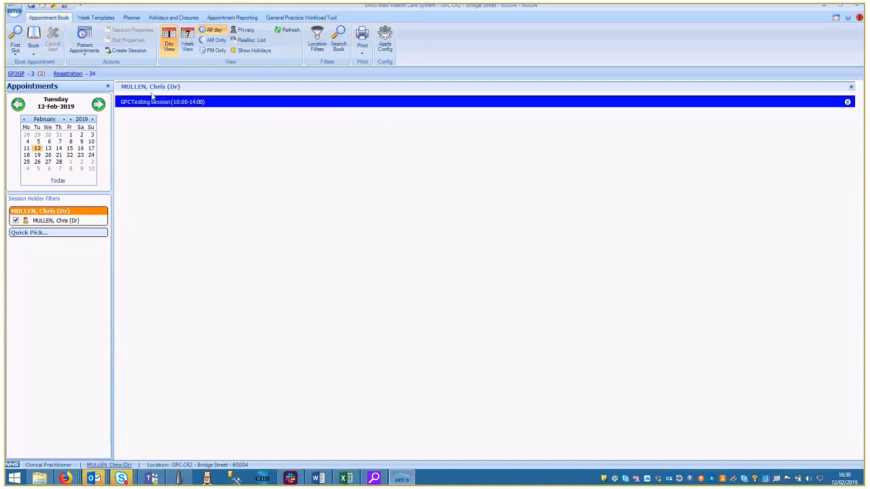
click(120, 51)
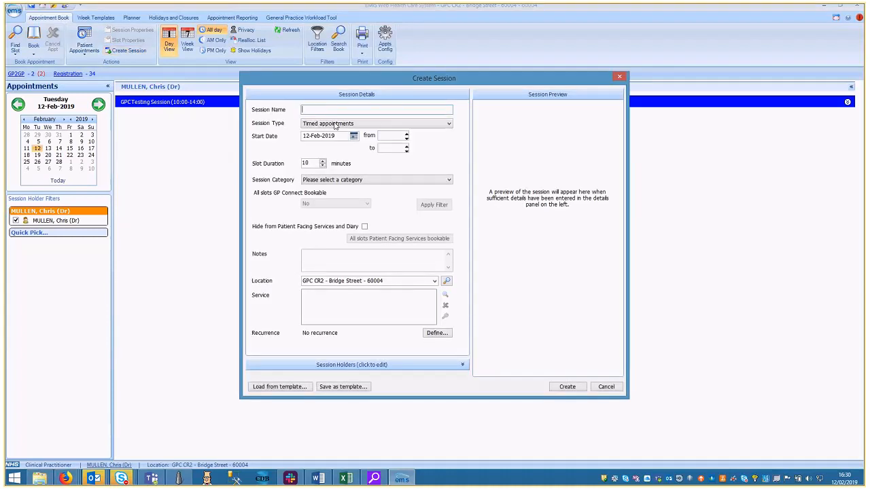
text(Session)
click(396, 137)
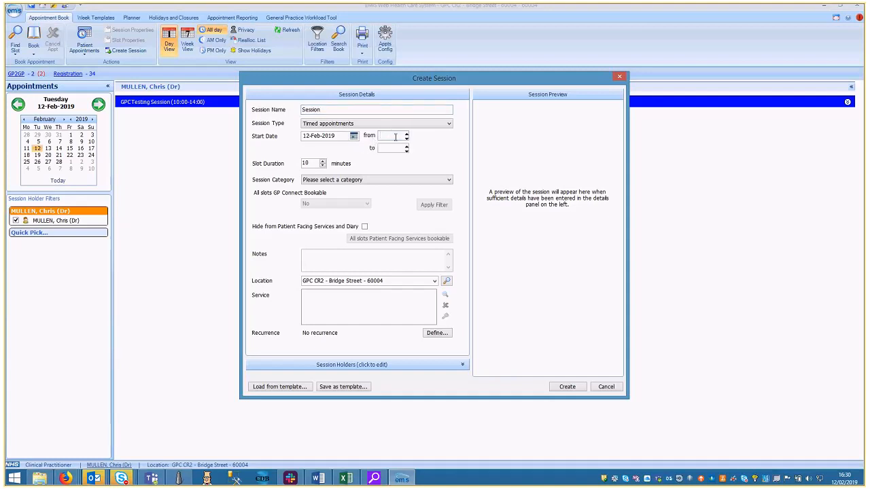
text(19:00)
key(Tab)
text(23:00)
click(354, 136)
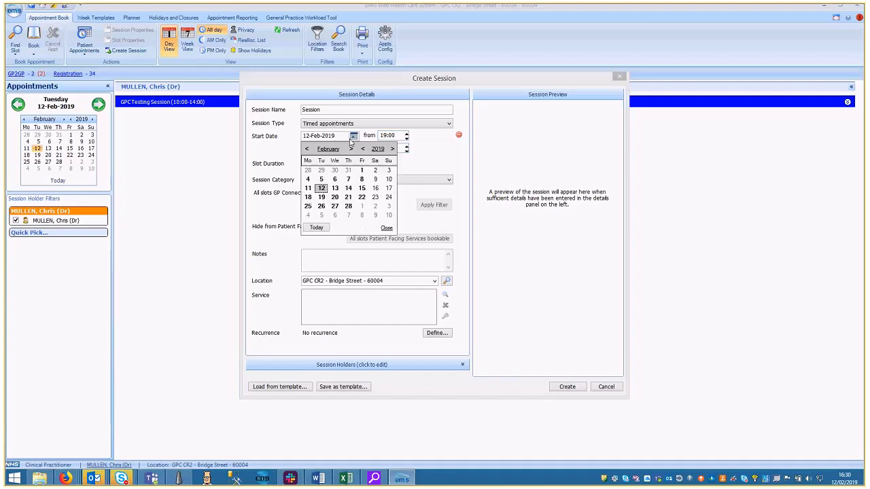
click(334, 188)
Step: Set the session category to Default Non-List Category and make all slots GP Connect bookable
click(333, 180)
click(333, 194)
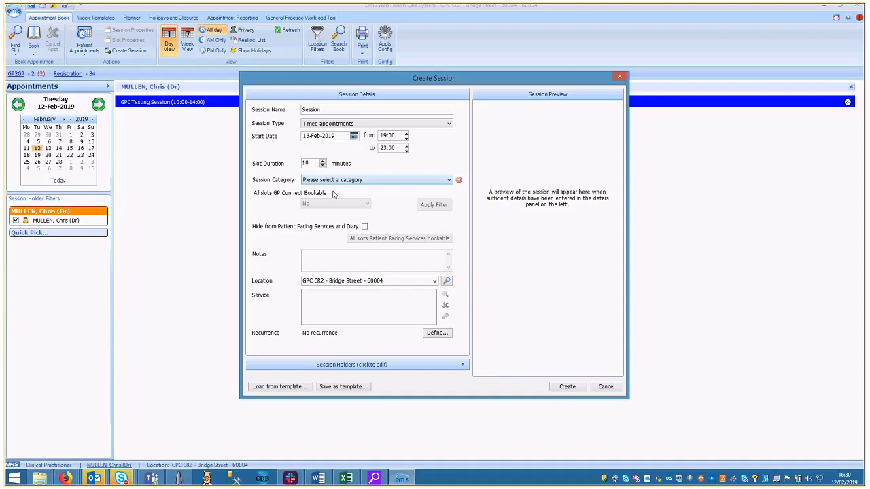
click(353, 204)
click(319, 195)
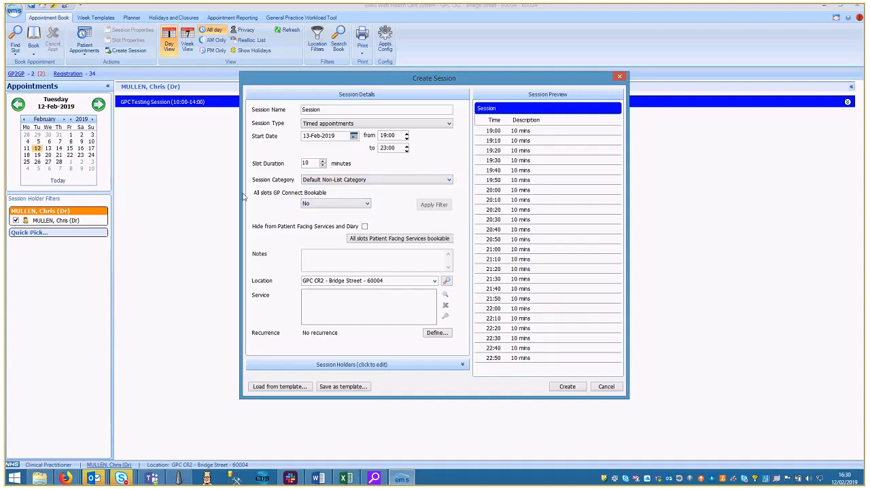
click(326, 205)
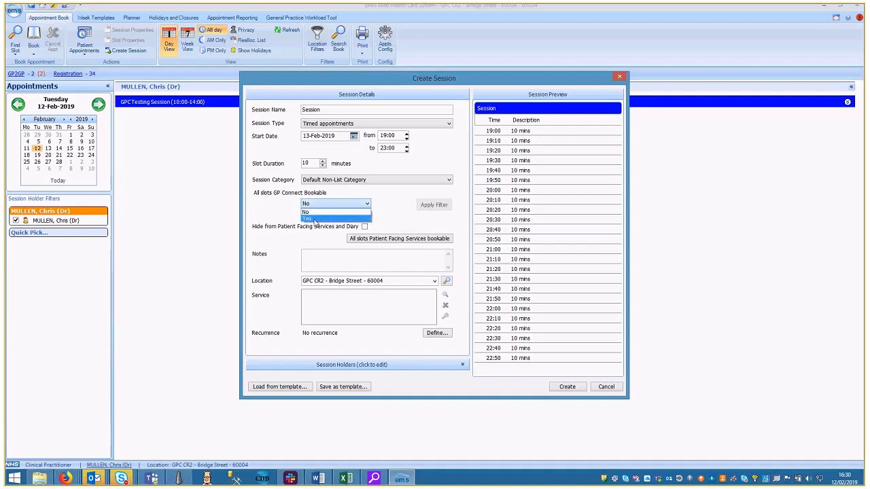
click(315, 221)
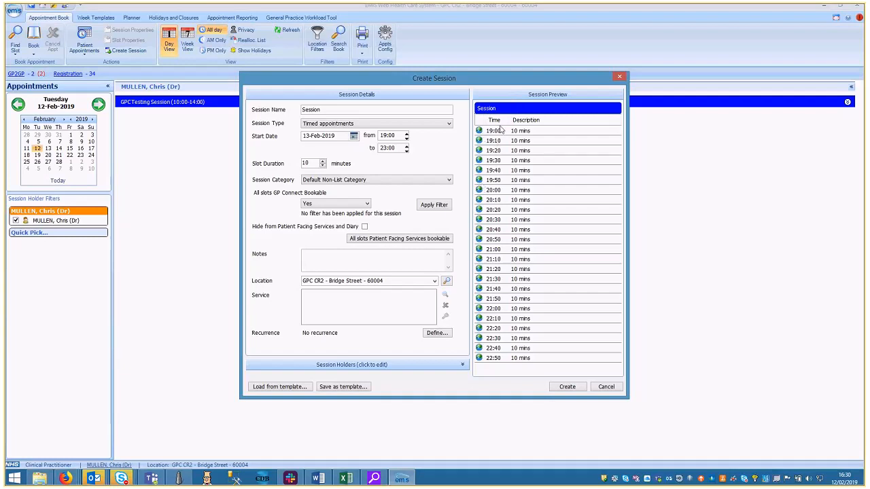
Step: Set up a session filter by organisation type Urgent Care with 10 slots of kind Reserve
click(435, 205)
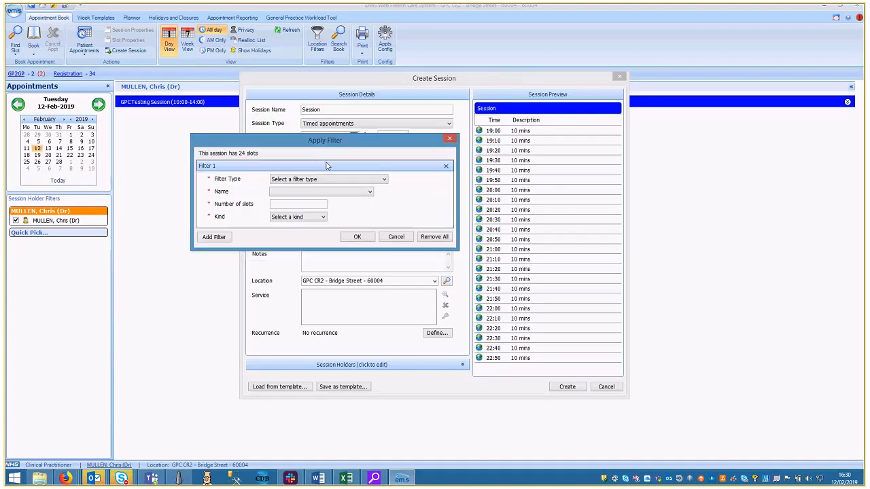
click(299, 180)
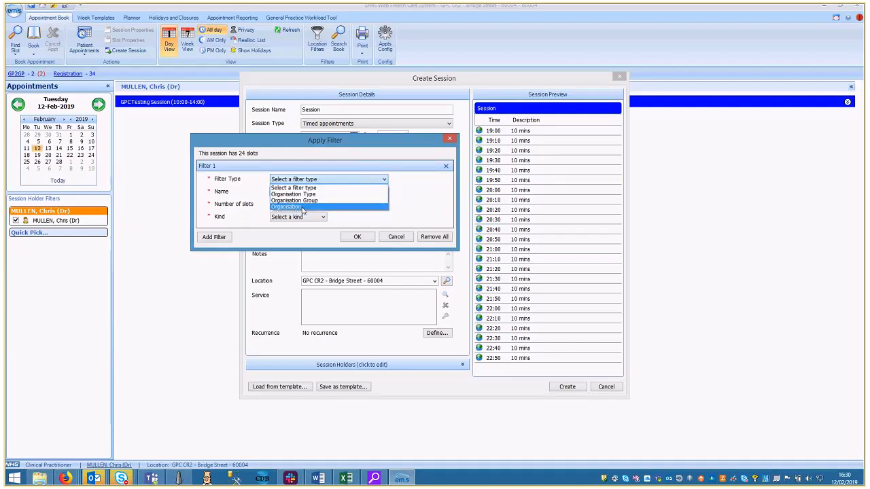
click(313, 195)
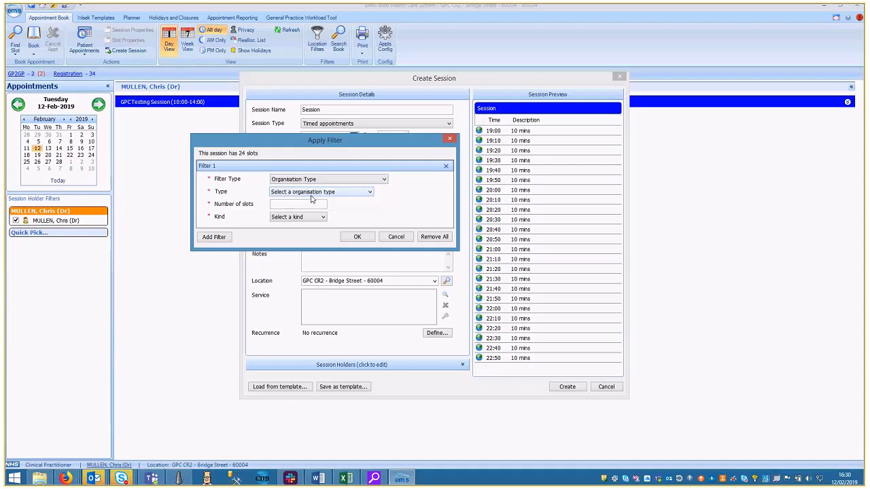
click(299, 192)
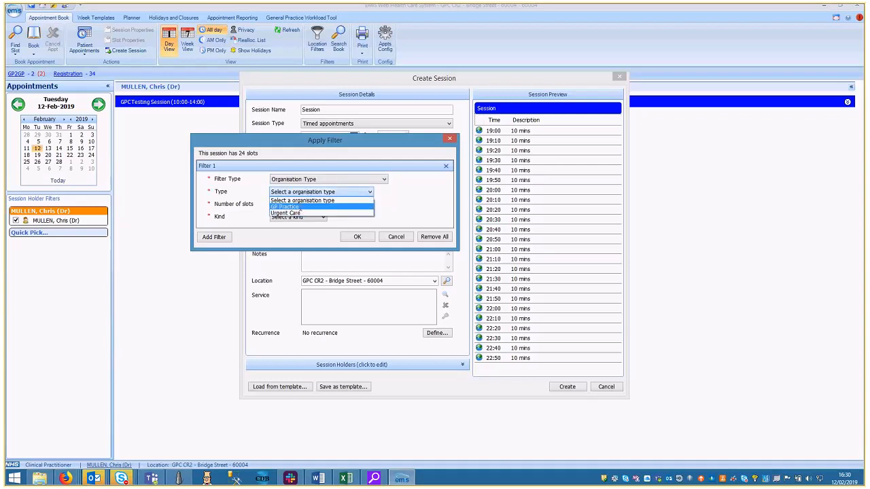
click(299, 212)
click(301, 204)
text(10)
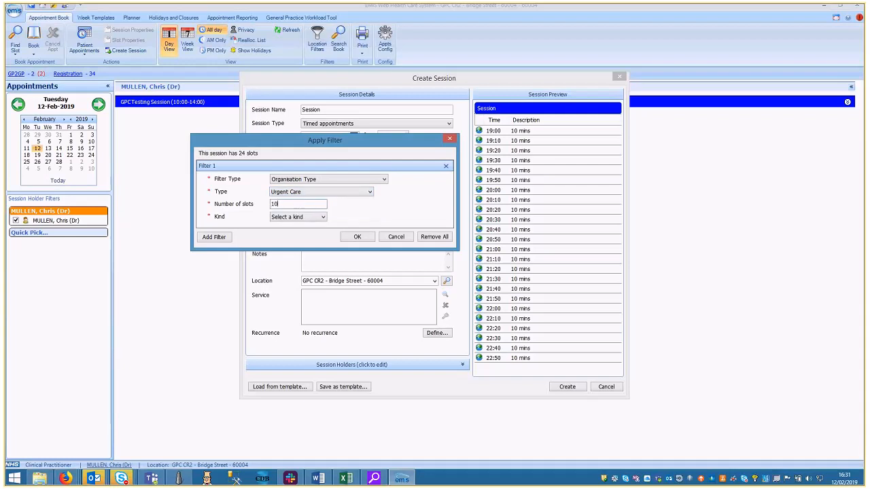
click(293, 217)
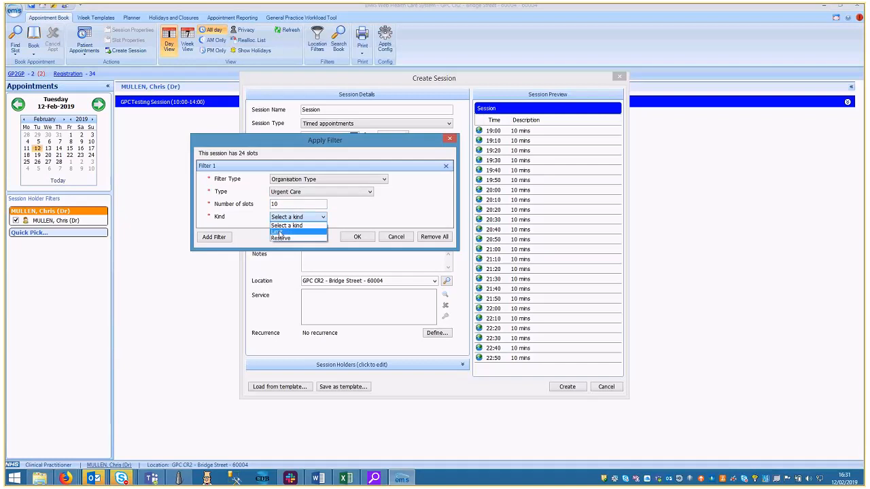
click(284, 237)
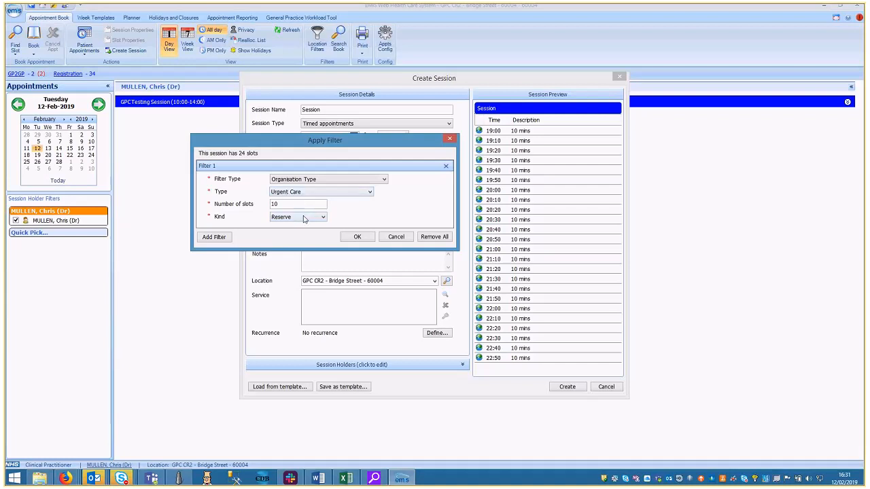
Step: Change the filter to the organisation group "Grimston only" with 10 slots and look at the available kinds
click(297, 179)
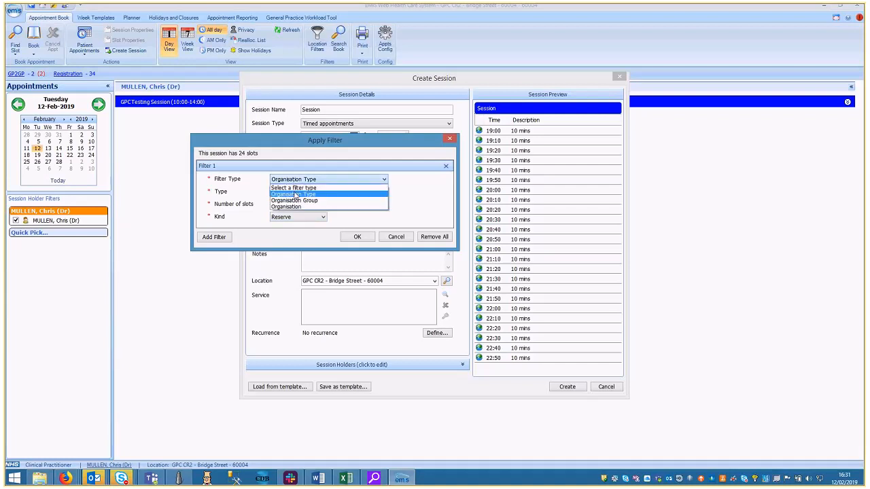
click(293, 202)
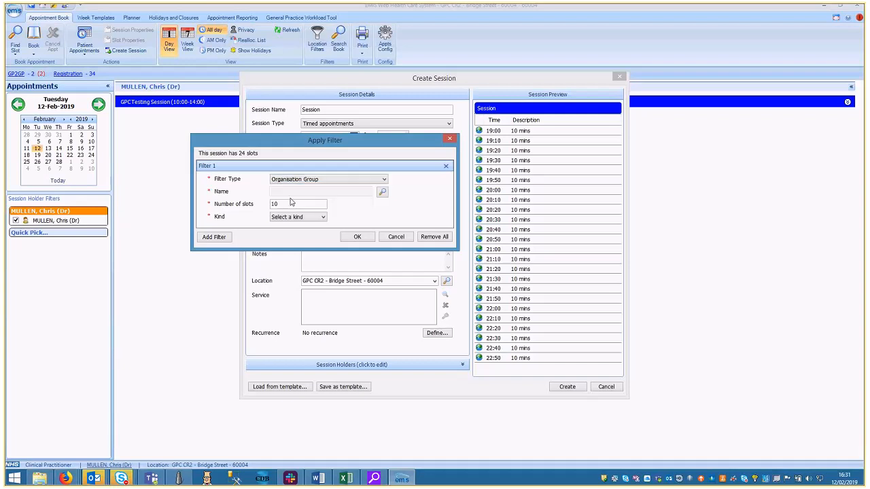
click(383, 195)
drag(321, 106, 322, 116)
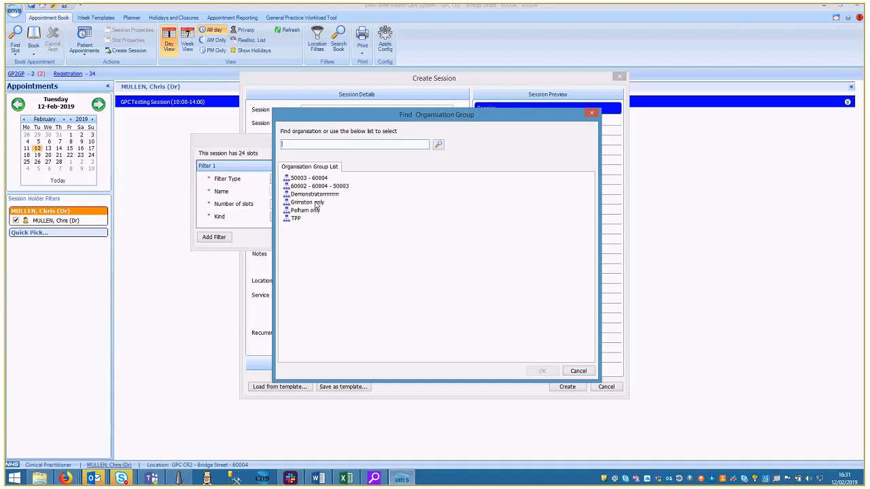
double_click(299, 203)
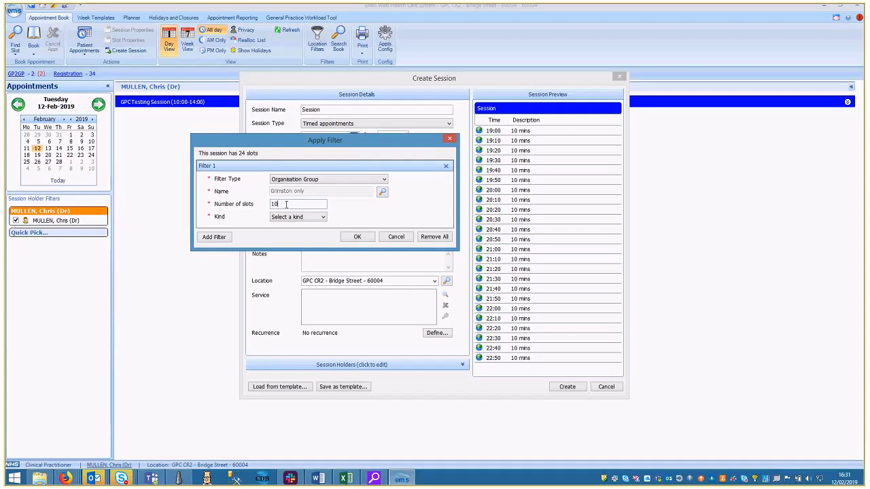
click(286, 203)
text(10)
click(286, 217)
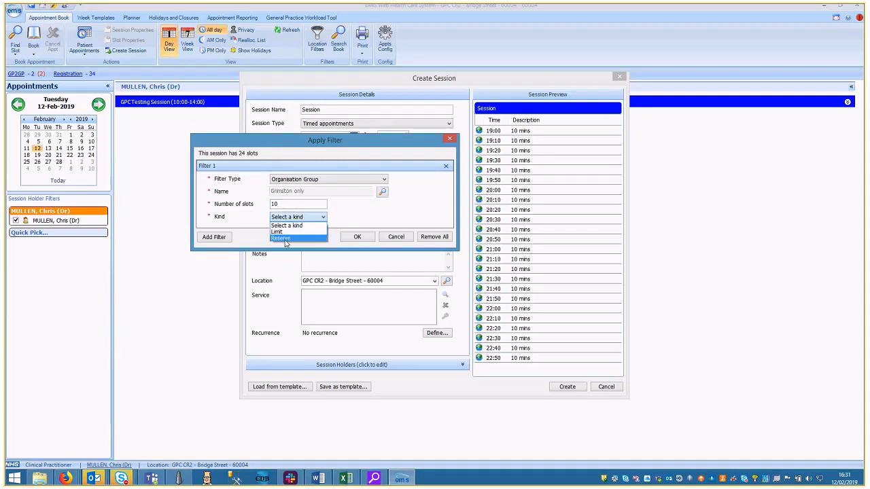
click(350, 206)
Step: Switch the filter type to Organisation and choose GPC High Traffic - Grimston - 60002 from the Grimston only group
click(384, 179)
click(378, 183)
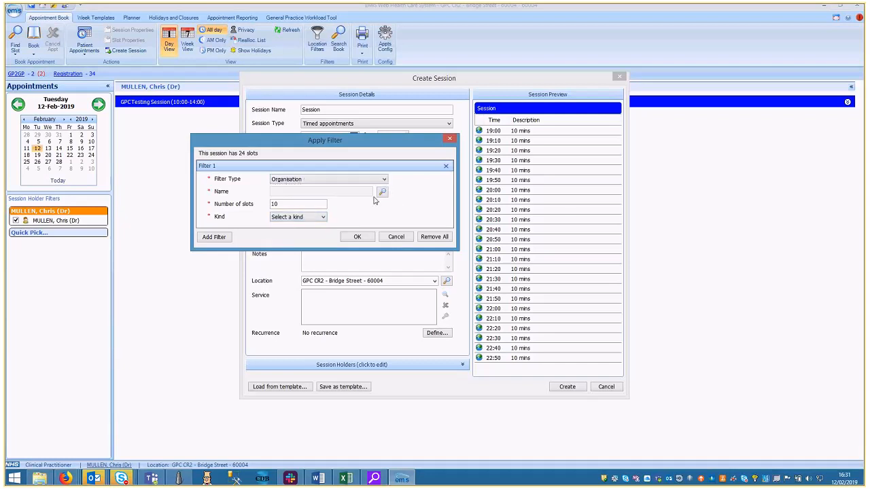
click(381, 193)
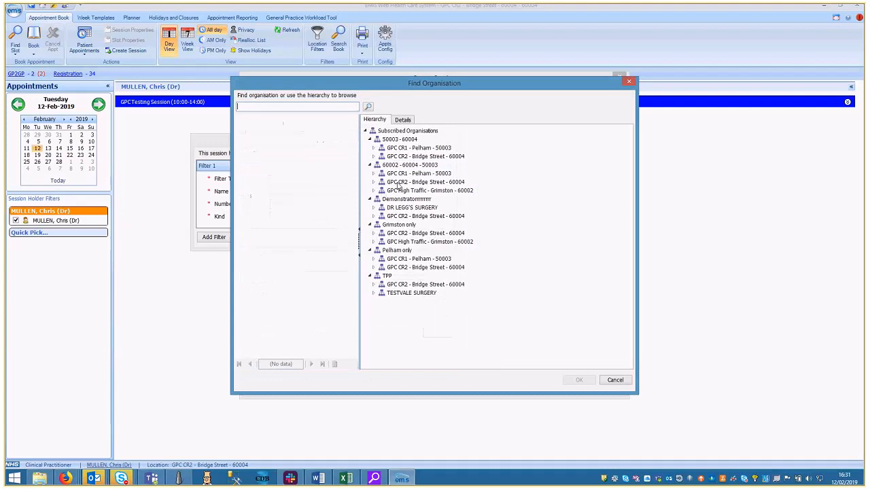
click(408, 242)
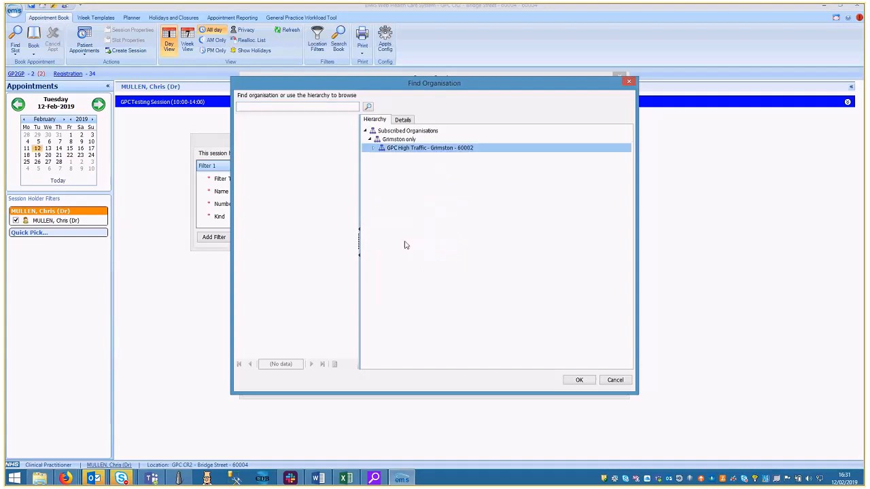
double_click(408, 149)
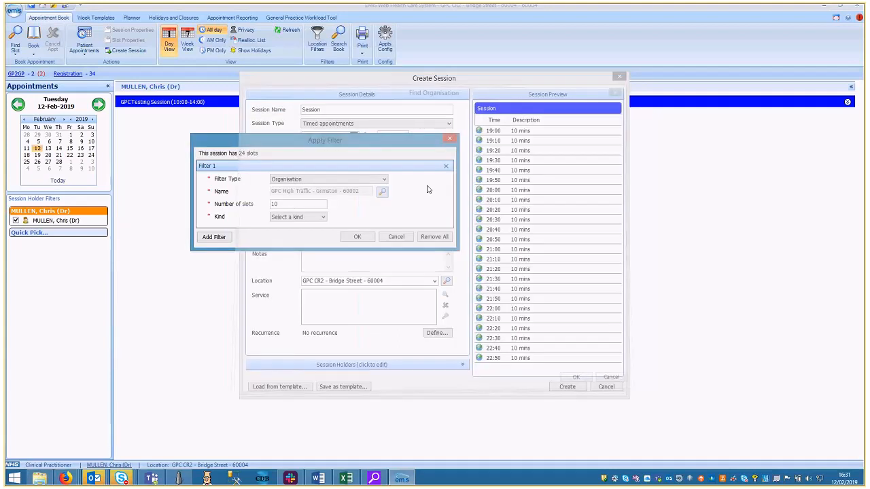
Step: Try to apply the organisation filter with 40 slots of kind Reserve
click(291, 217)
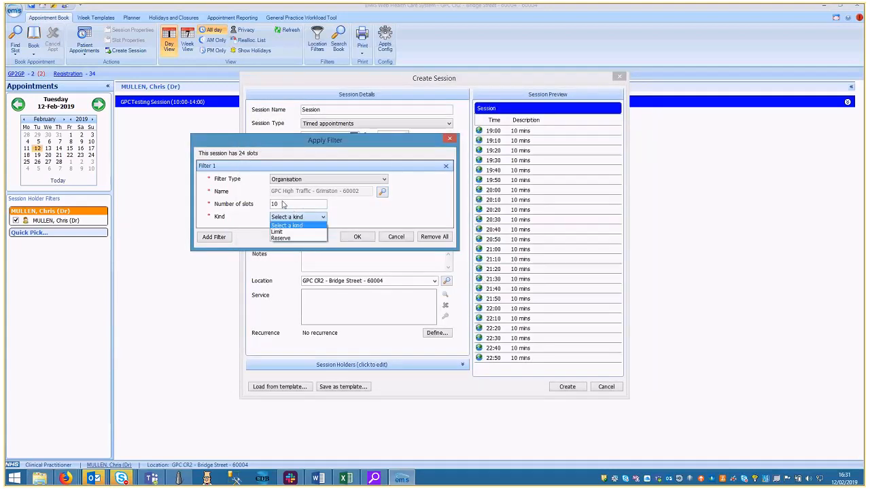
click(282, 203)
click(285, 216)
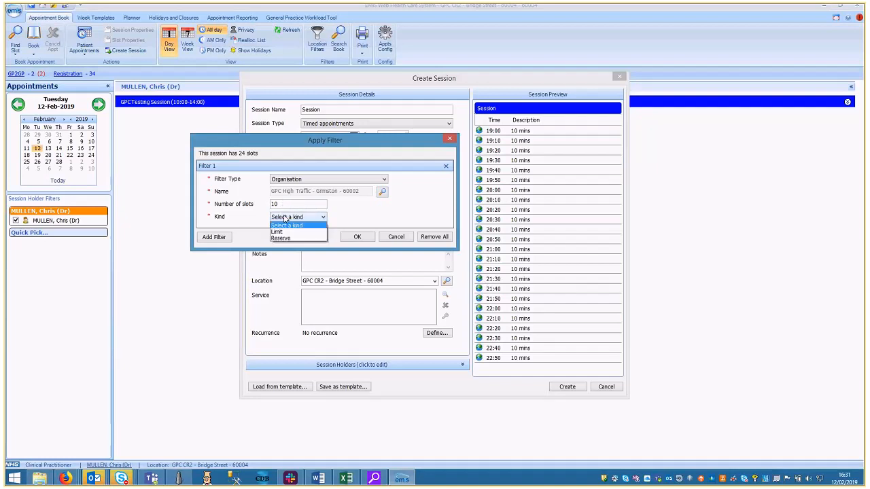
click(289, 208)
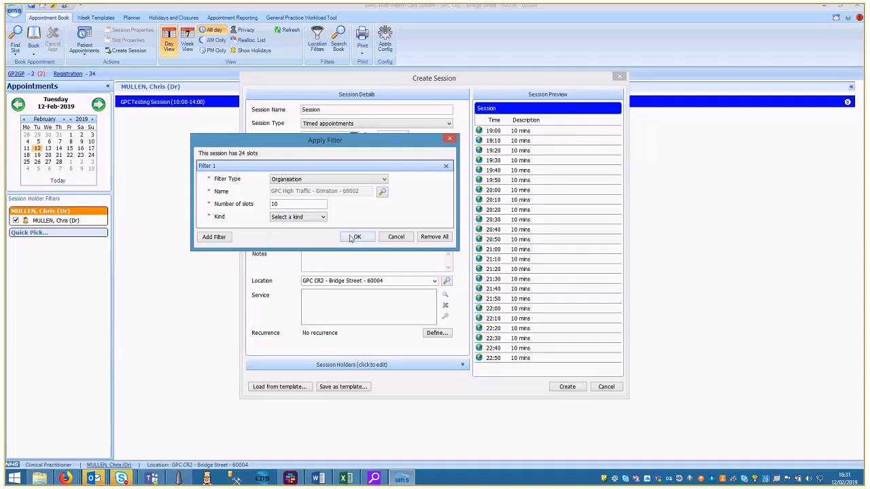
click(305, 205)
drag(305, 205, 254, 203)
text(40)
click(288, 218)
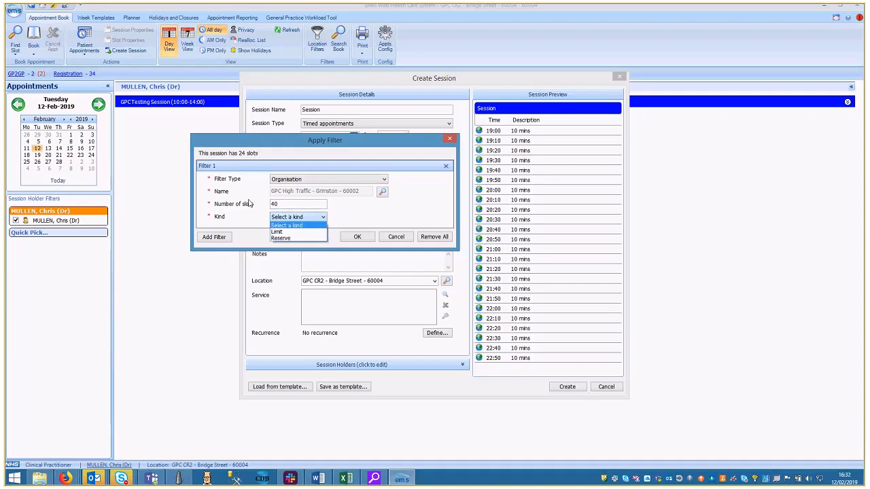
click(286, 240)
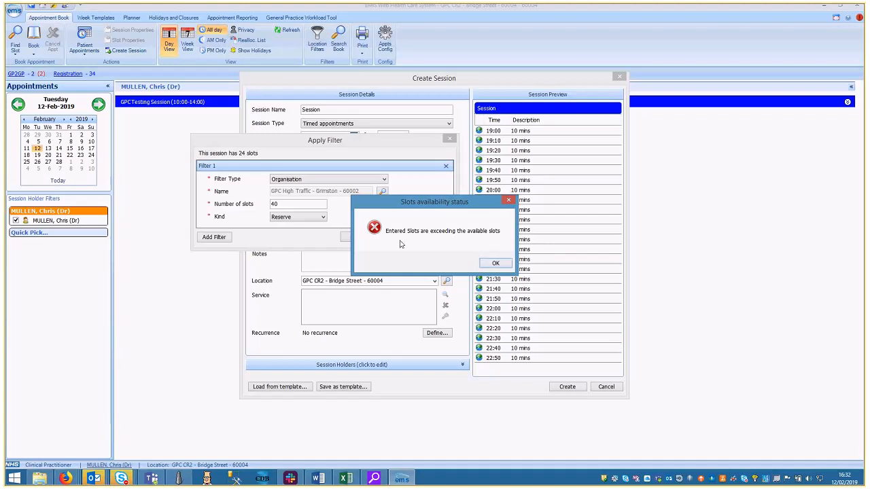
click(496, 264)
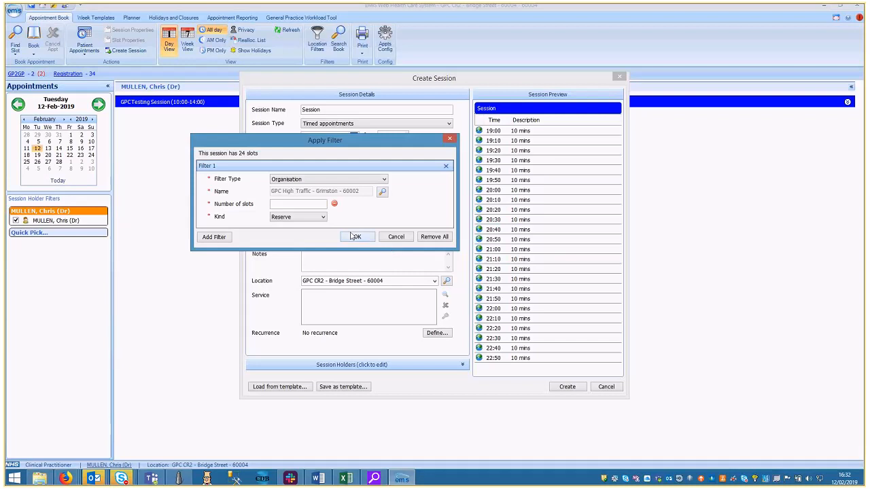
Step: Set the organisation filter to 10 slots of kind Limit and apply it to the session
click(299, 204)
text(10)
click(321, 217)
click(280, 232)
click(356, 237)
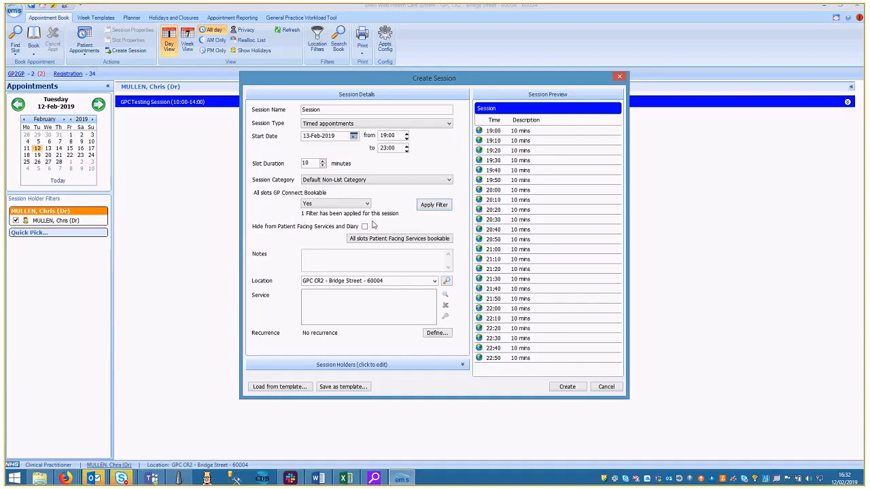
Step: Add the second listed user as the session holder and create the session
click(462, 364)
click(372, 337)
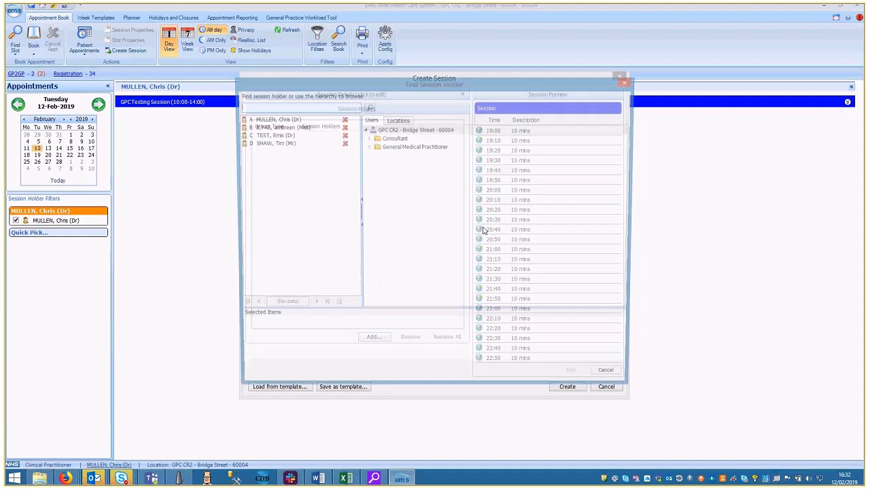
double_click(276, 127)
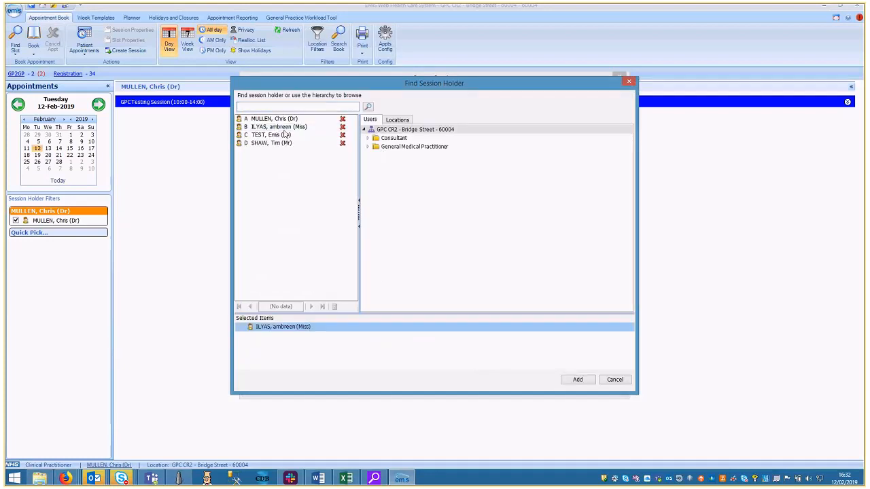
click(577, 380)
click(563, 332)
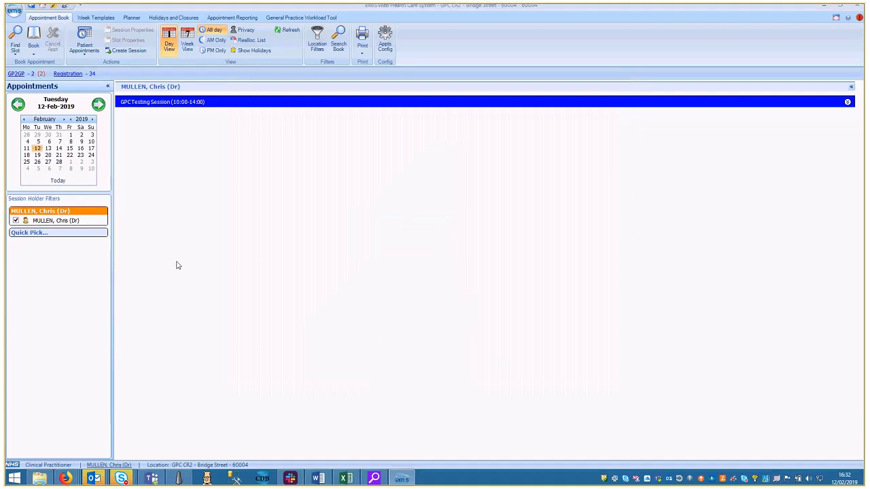
Step: Quick-pick the new session's holder as the session holder filter and display the appointment book for 13-Feb-2019
click(36, 234)
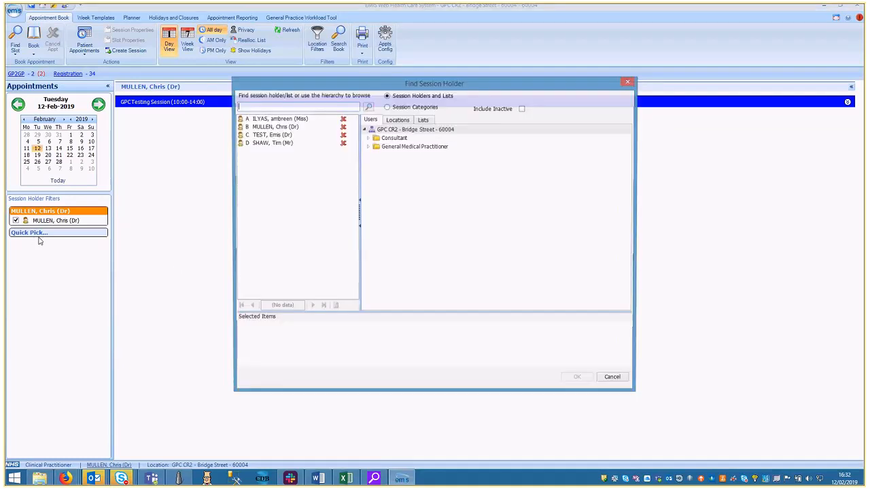
double_click(292, 120)
click(577, 380)
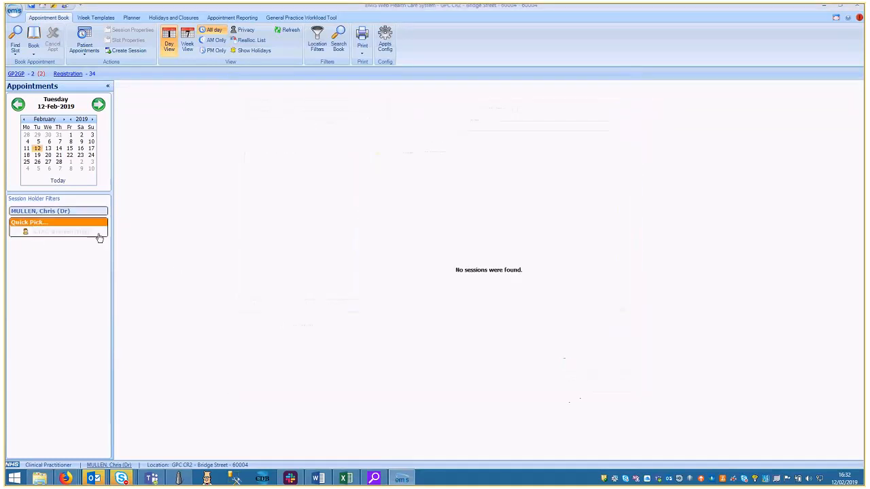
click(48, 148)
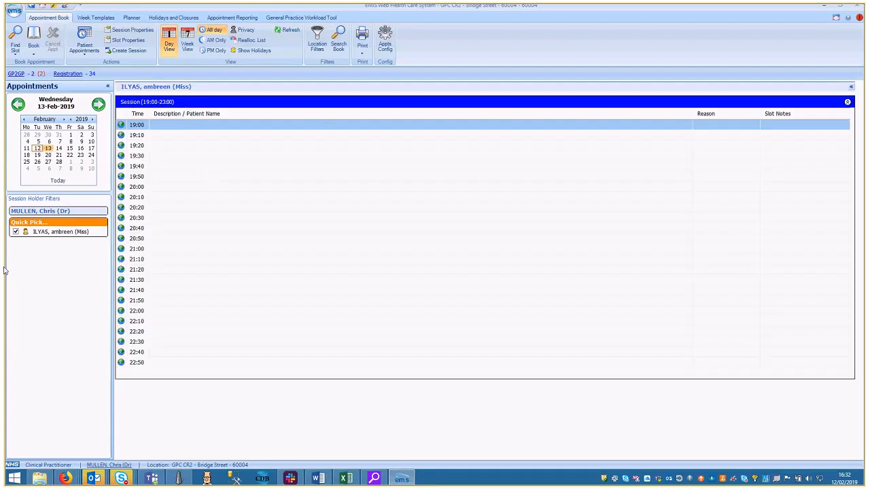
Step: Review the properties of the 19:00-23:00 session, including its session filter, and close them without changes
right_click(273, 103)
click(322, 140)
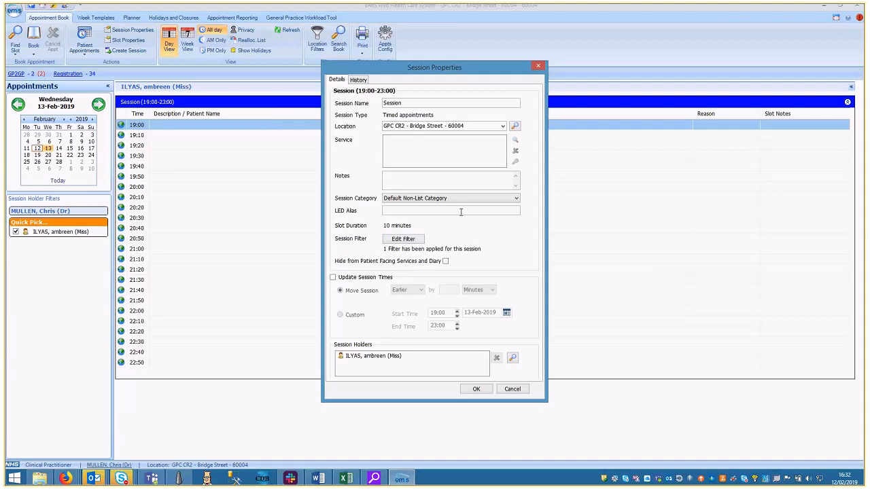
click(537, 67)
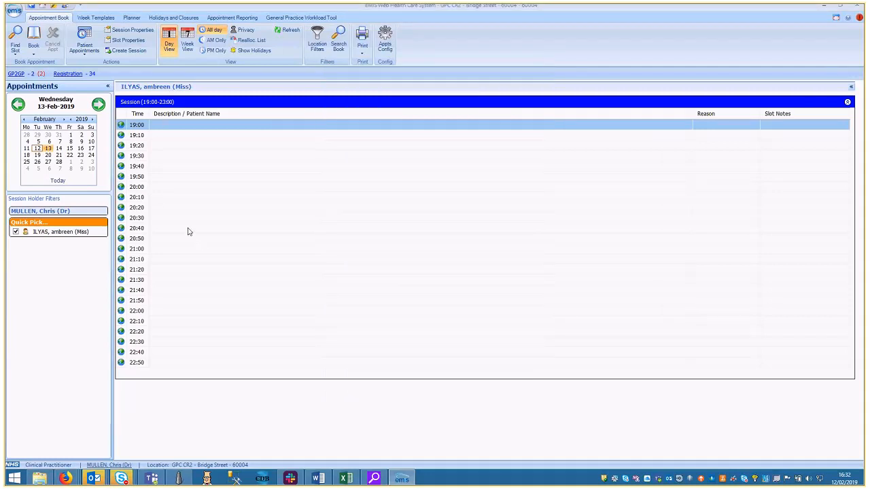
Step: Review the properties of the 22:50 slot, including its GP Connect Bookable setting, and close them without changes
click(184, 364)
right_click(184, 364)
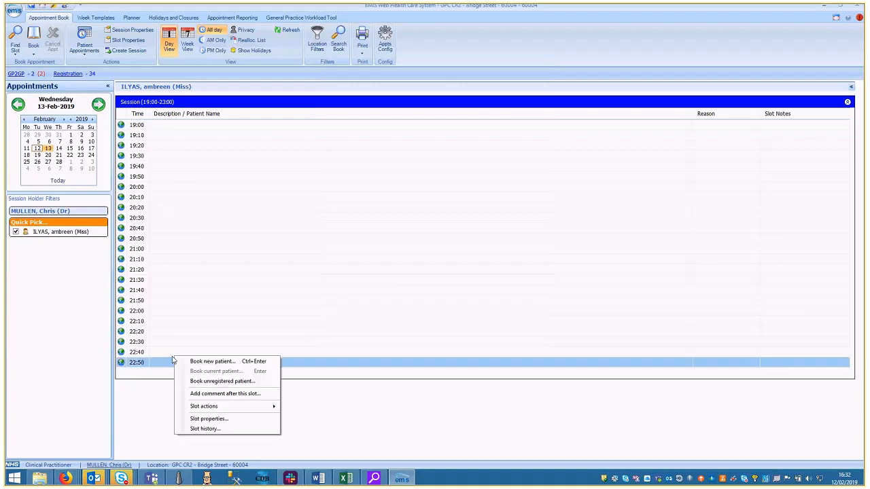
click(209, 419)
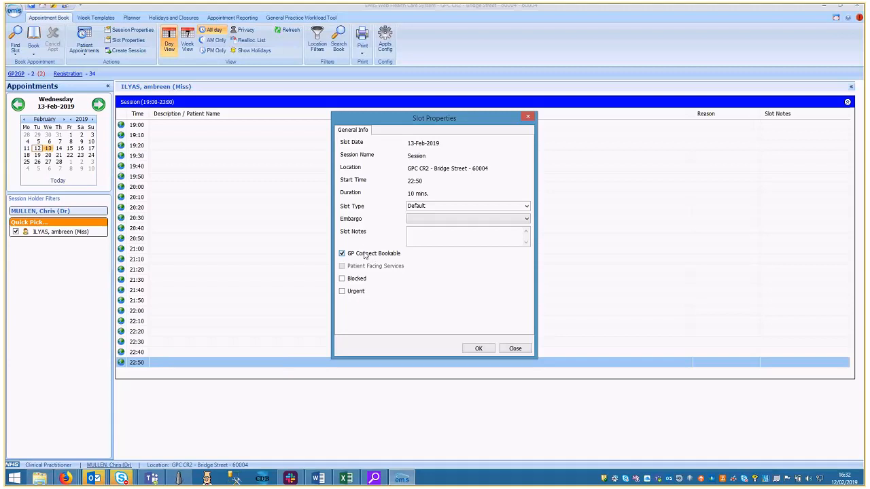
click(515, 349)
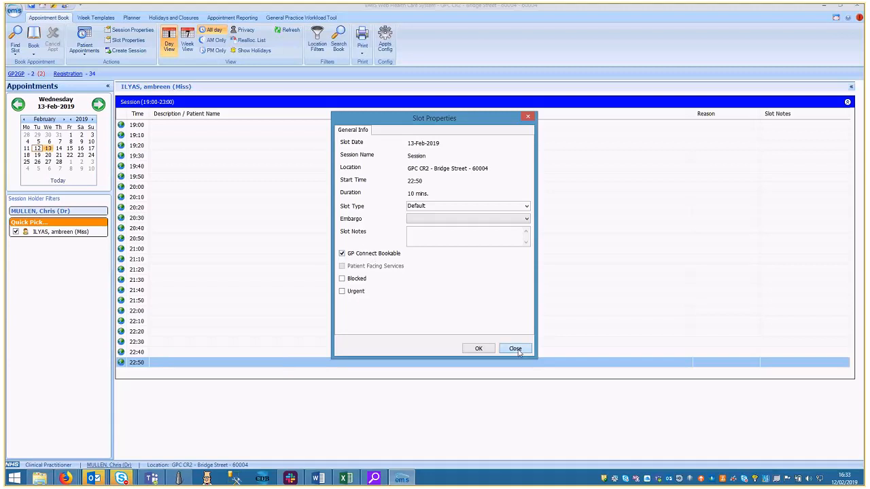
right_click(190, 103)
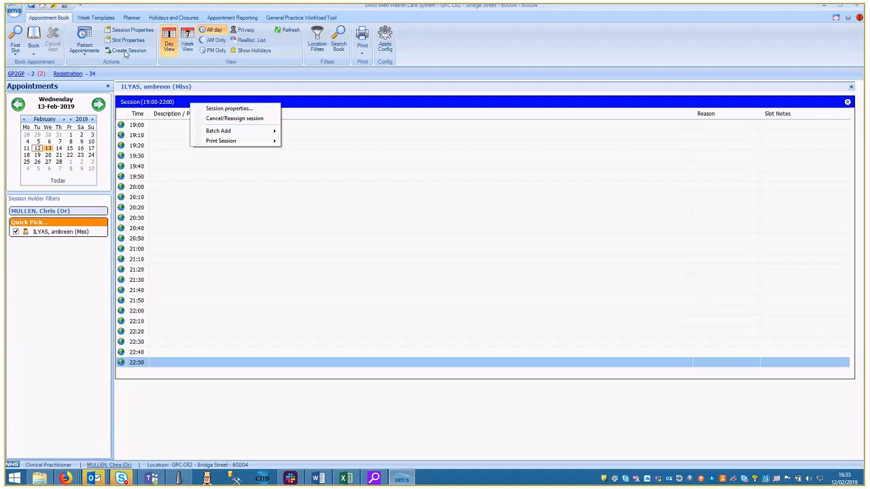
click(126, 51)
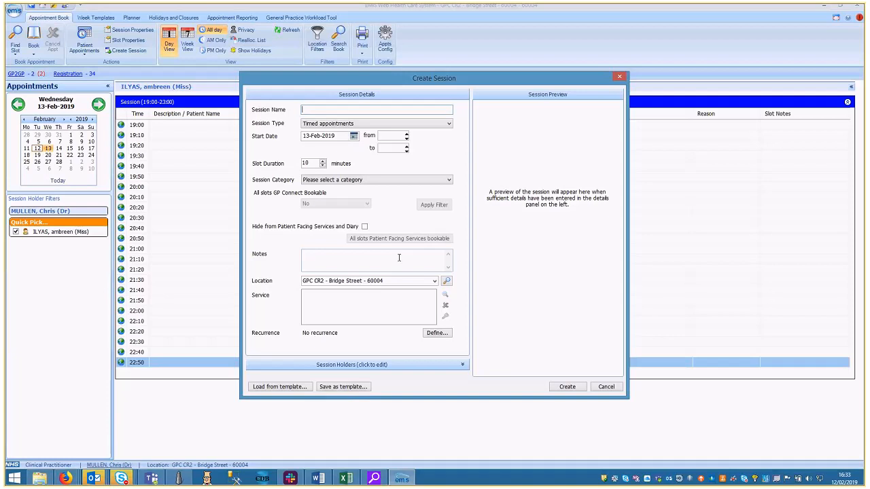
click(607, 390)
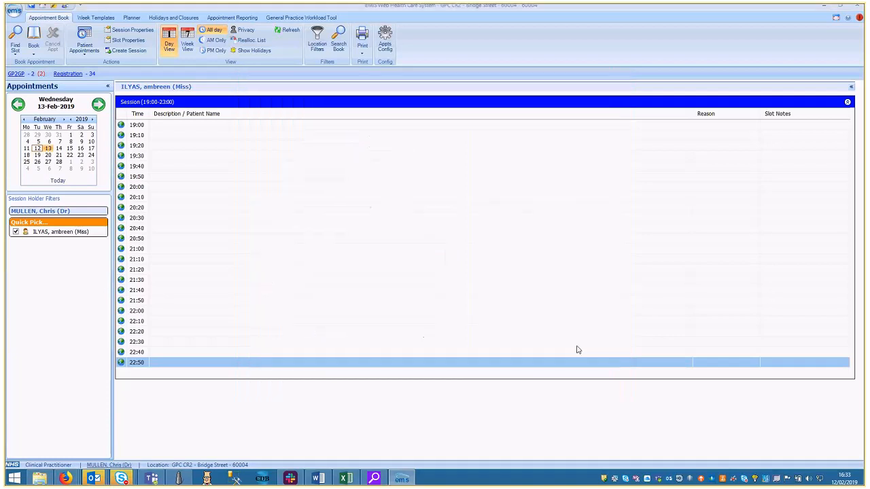
Step: Open Organisation Configuration and display the organisation groups
click(21, 15)
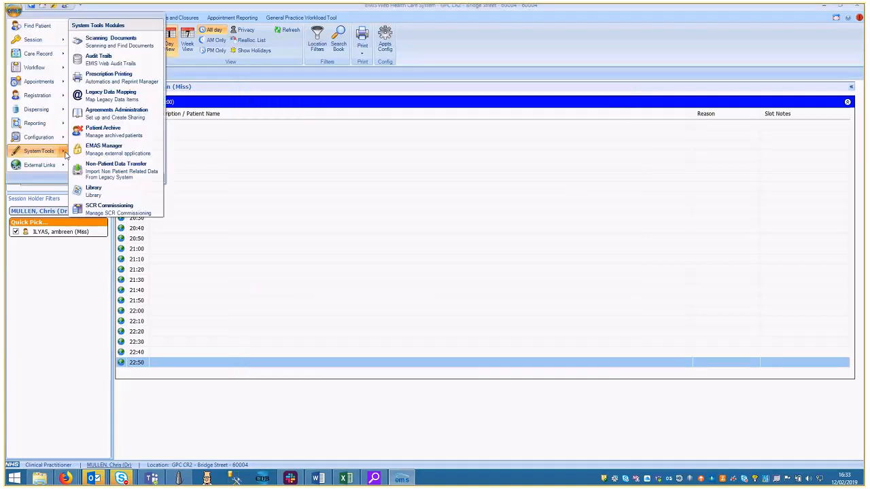
mouse_move(63, 137)
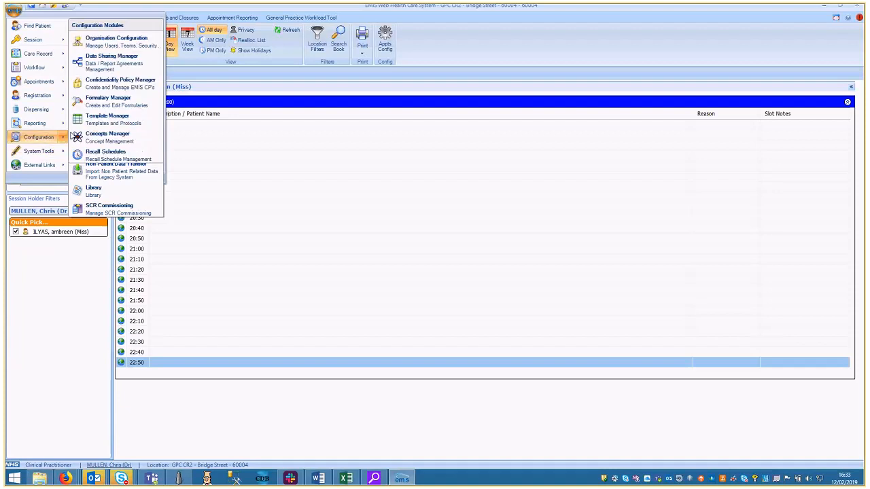
click(114, 42)
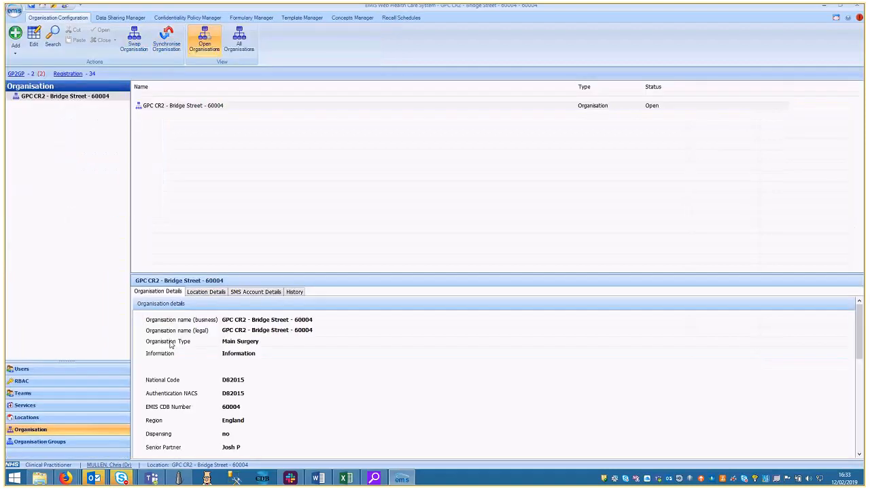
click(66, 442)
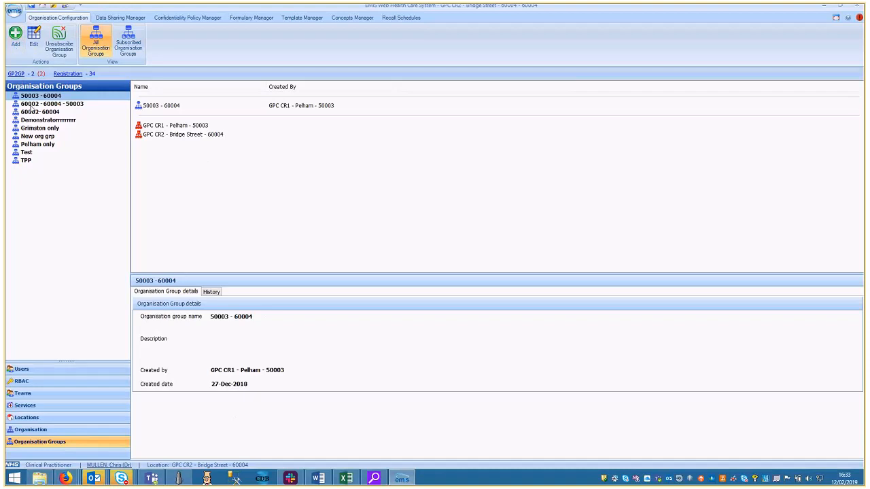
Step: Examine the member organisations and details of the existing organisation groups, ending on Pelham only
click(33, 104)
click(34, 112)
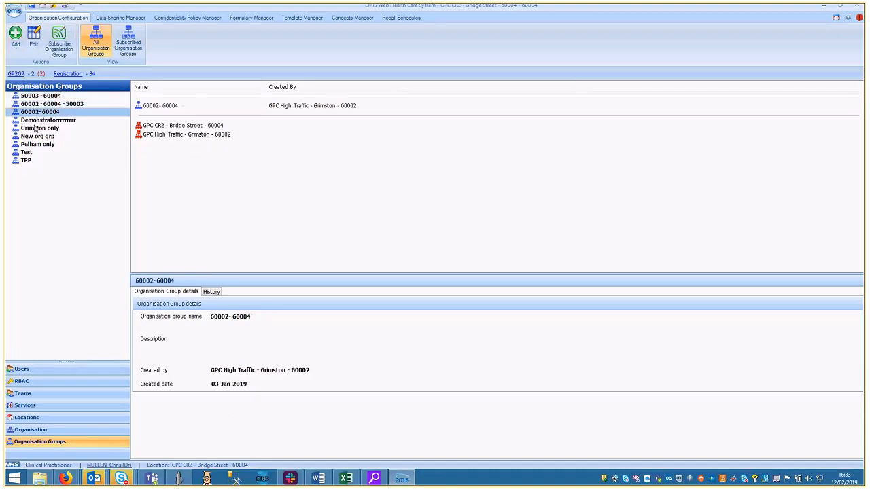
click(35, 129)
click(34, 136)
click(31, 144)
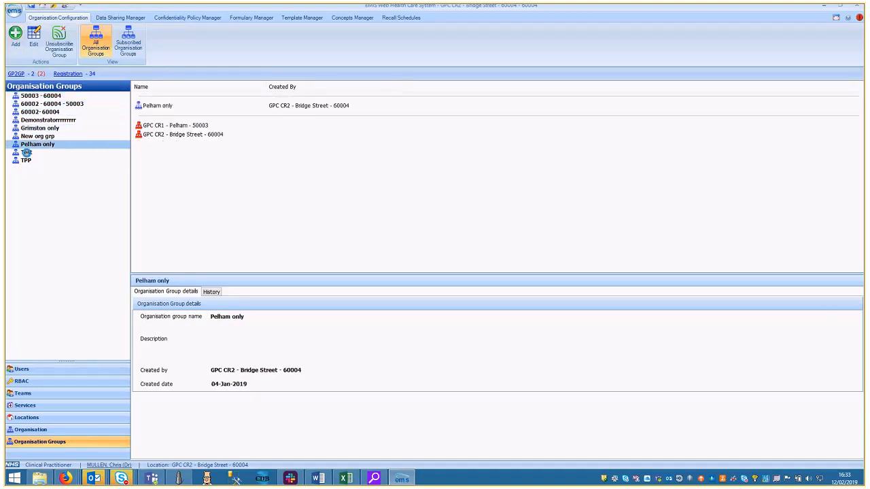
click(26, 152)
click(26, 160)
click(31, 144)
Step: Add an organisation group named "Test Group for demo"
click(16, 53)
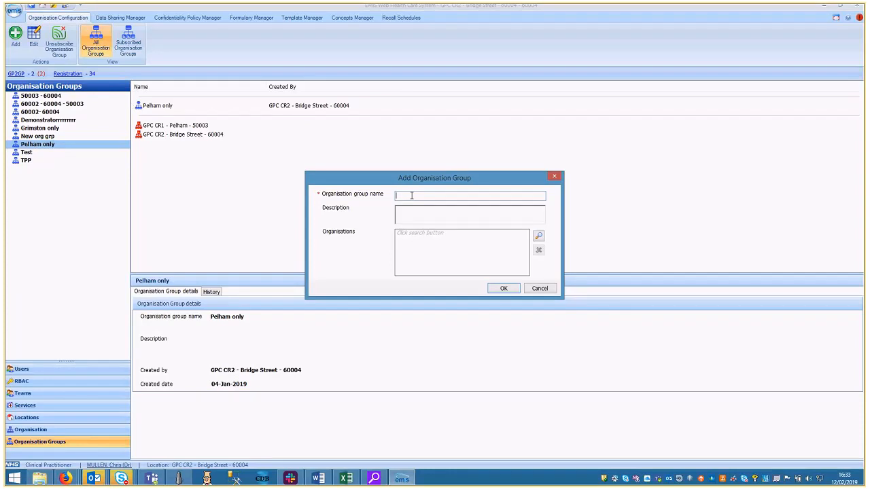
text(Test Group for demo)
key(Return)
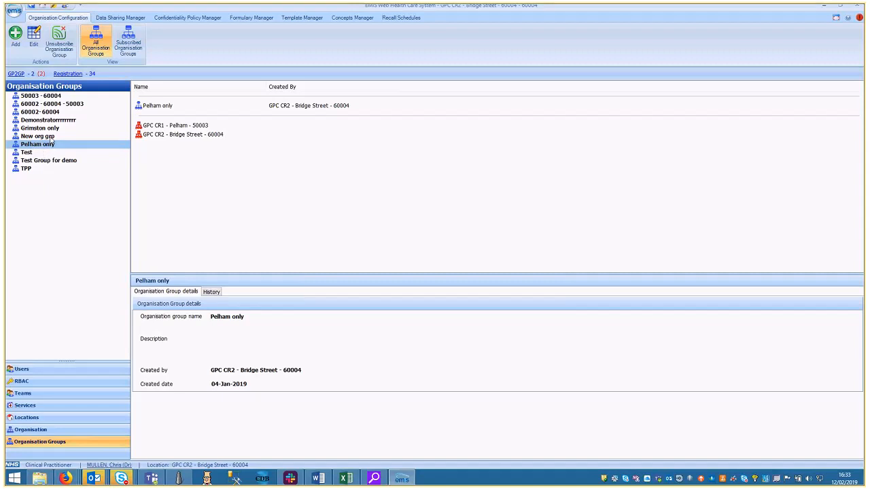
Step: Edit Test Group for demo to include GPC High Traffic - Grimston - 60002, found by ODS code D82010, and save the group
click(53, 160)
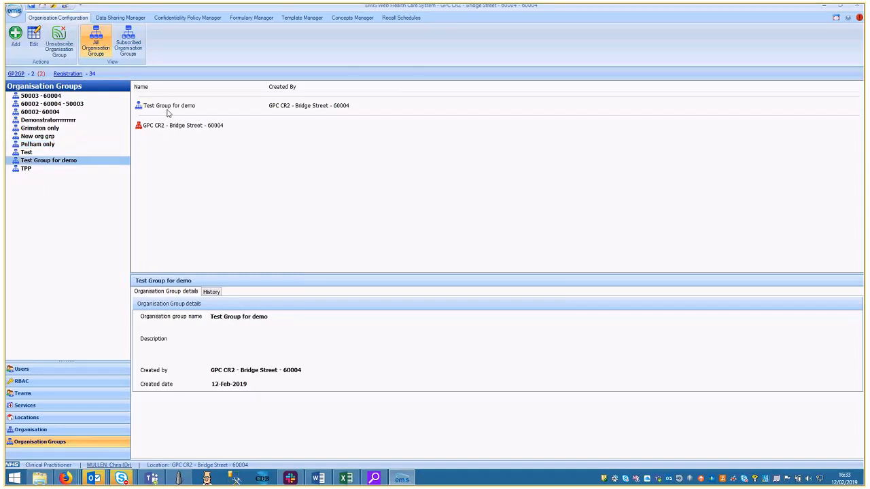
click(32, 53)
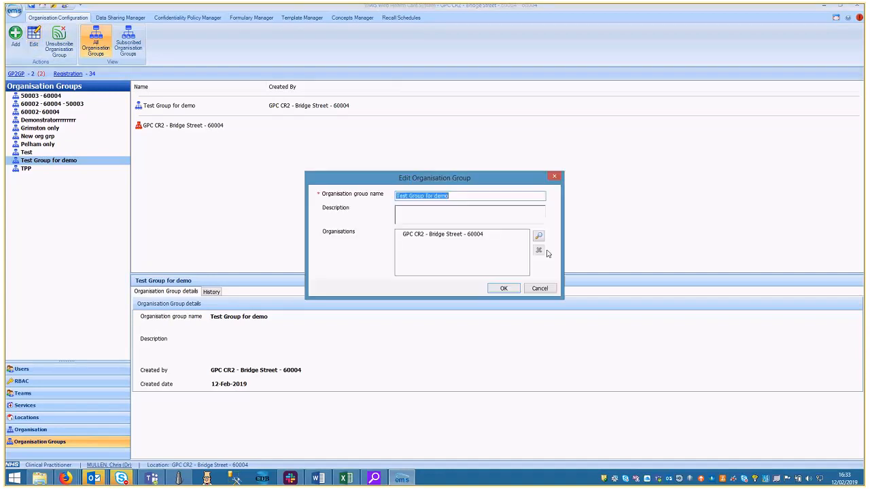
click(538, 237)
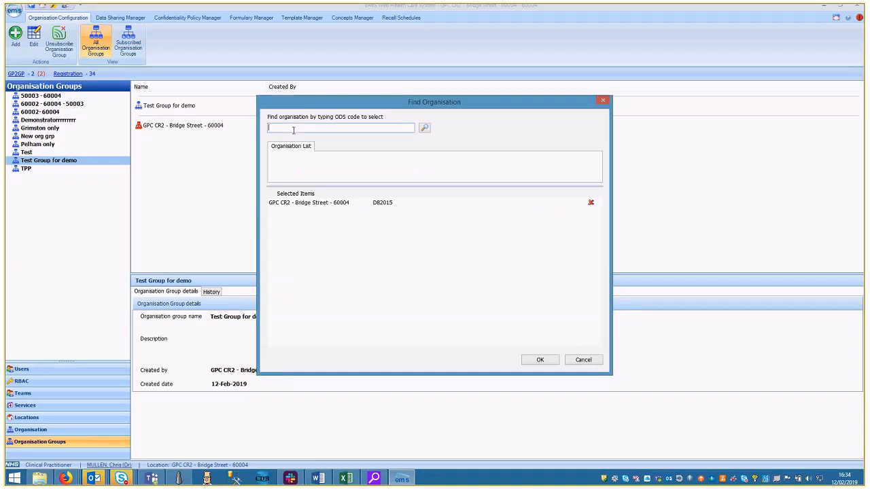
text(D82010)
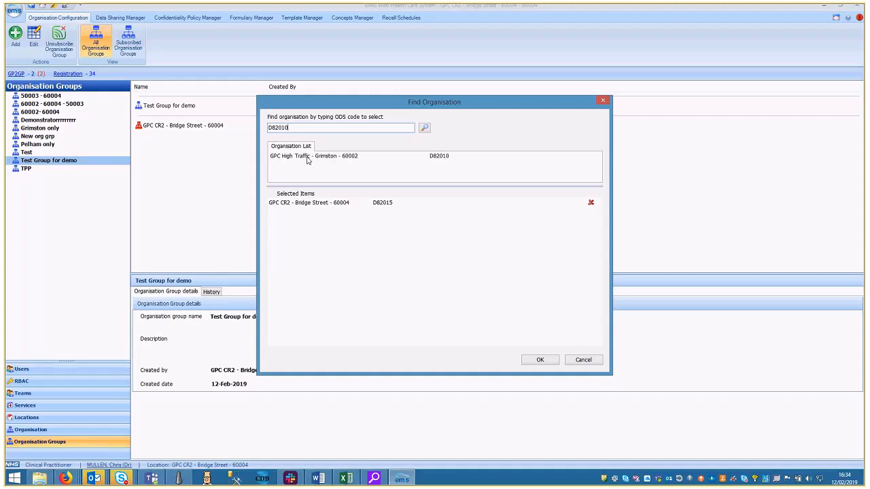
double_click(307, 157)
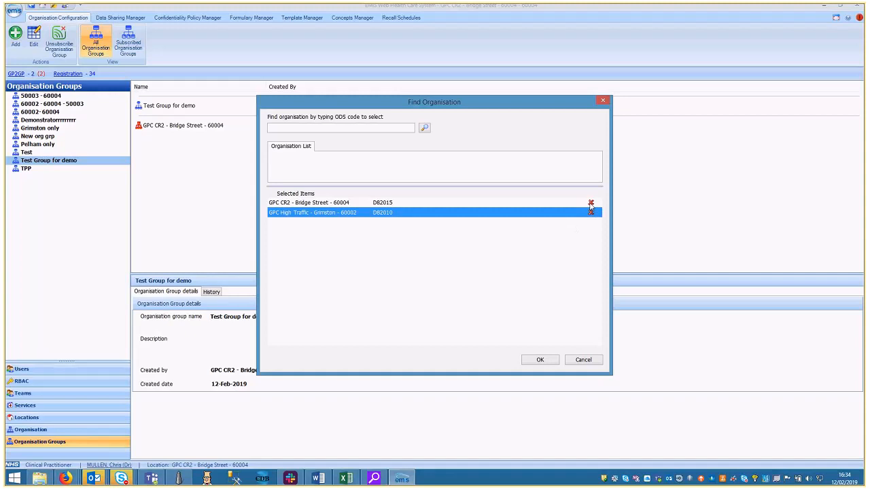
click(539, 359)
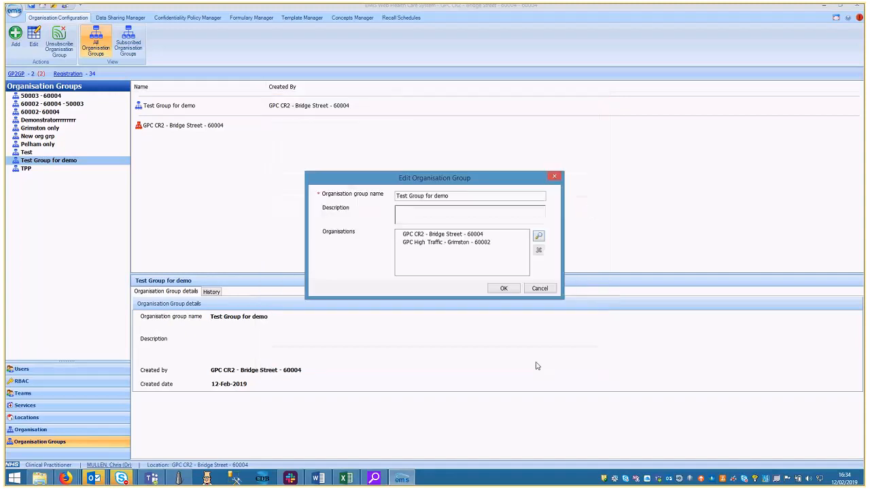
click(501, 287)
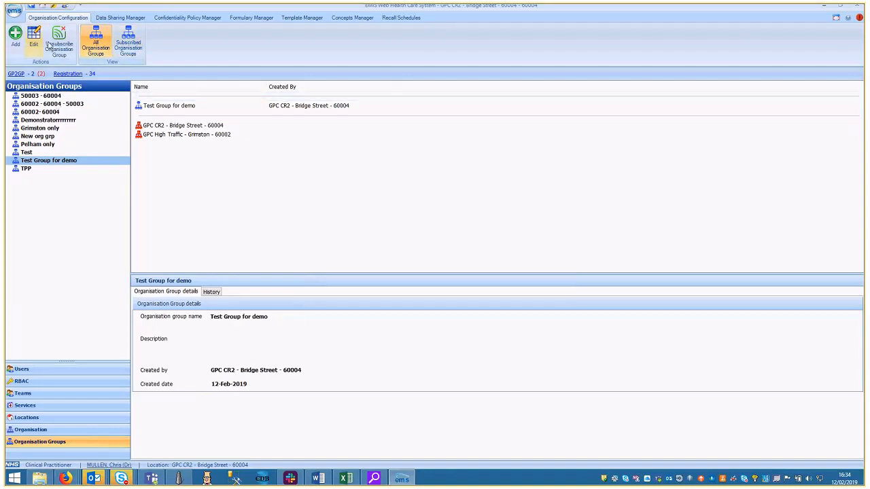
Step: Limit the organisation groups view to the subscribed groups
click(27, 152)
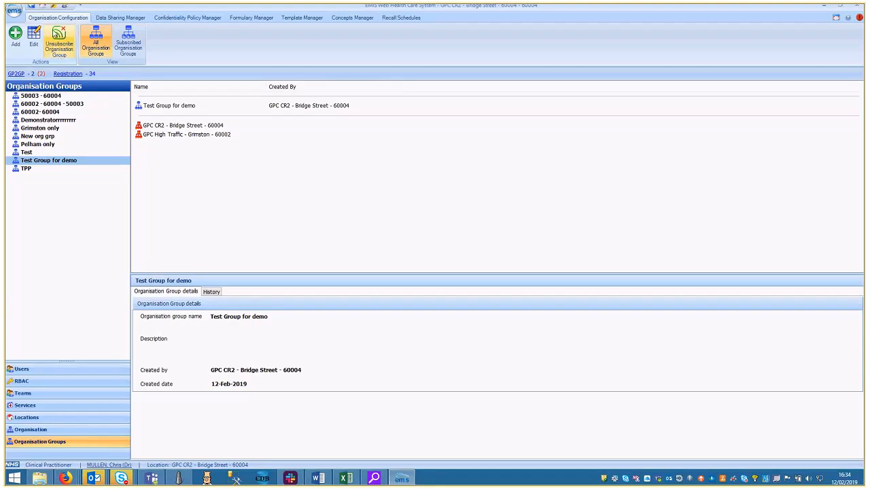
click(143, 54)
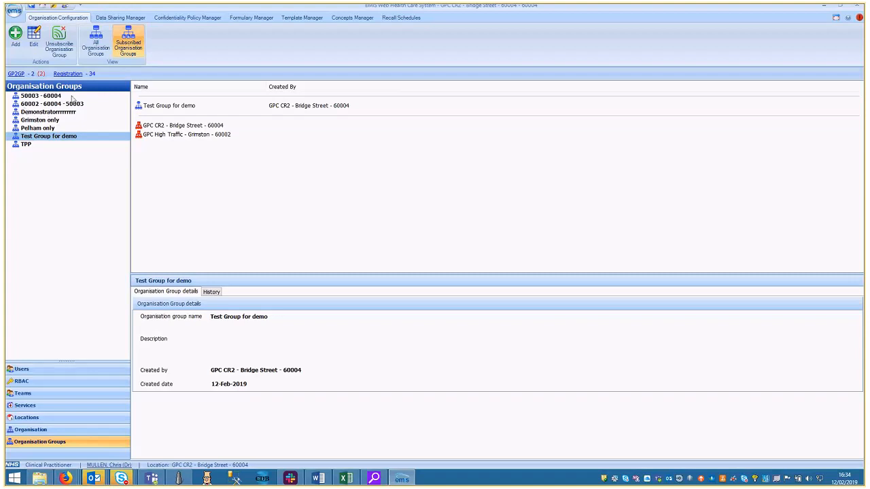
Step: Check the Organisation Group options in the appointment book's Find GP Connect Appointments search for Test Group for demo, and cancel the search
click(14, 10)
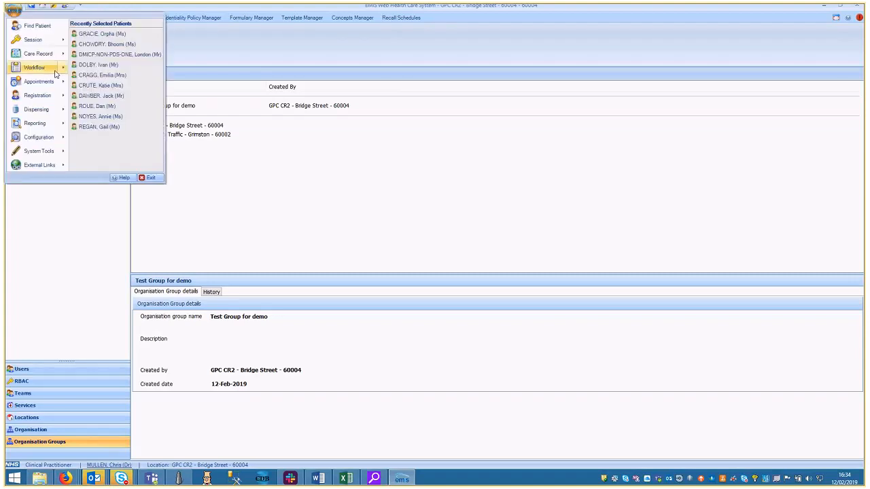
click(61, 80)
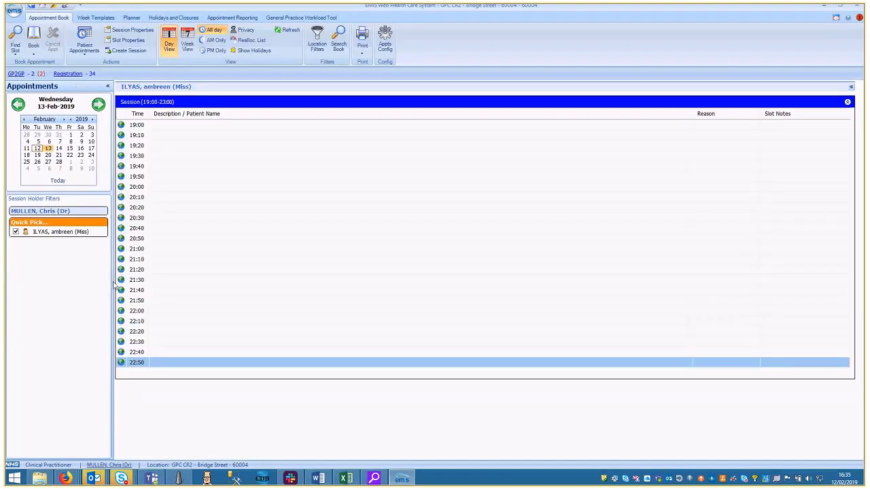
click(15, 54)
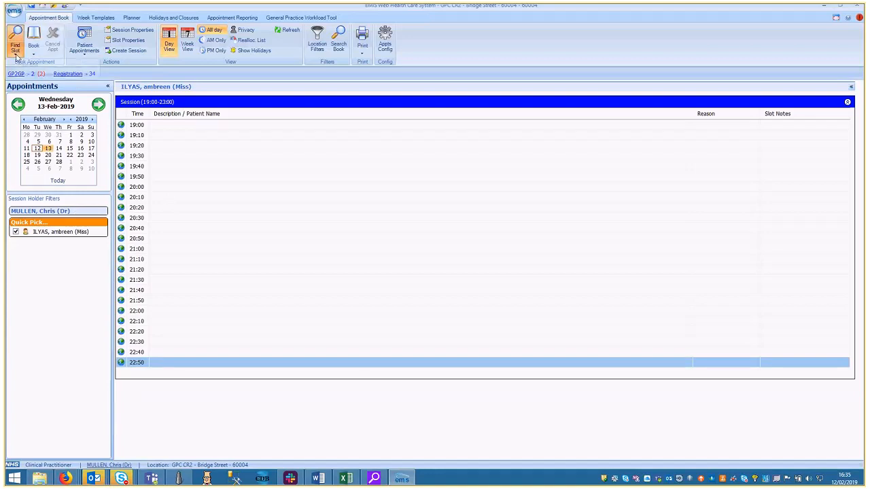
click(33, 75)
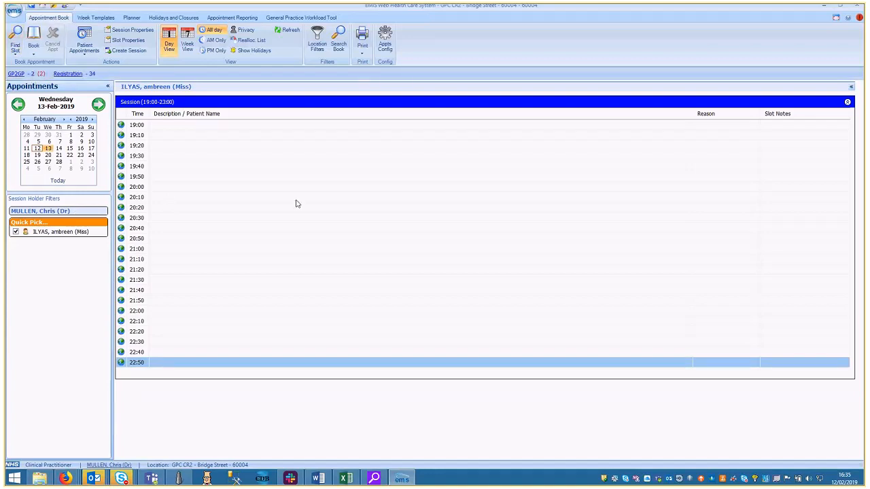
click(392, 182)
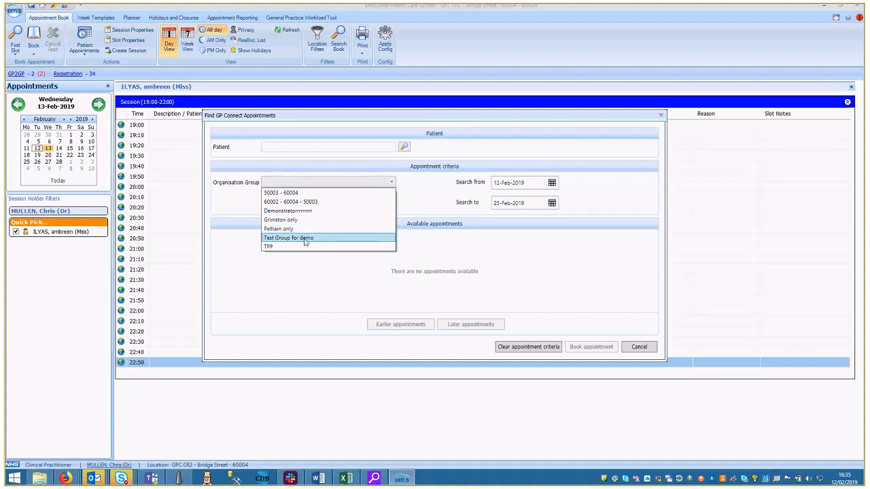
click(639, 347)
click(639, 347)
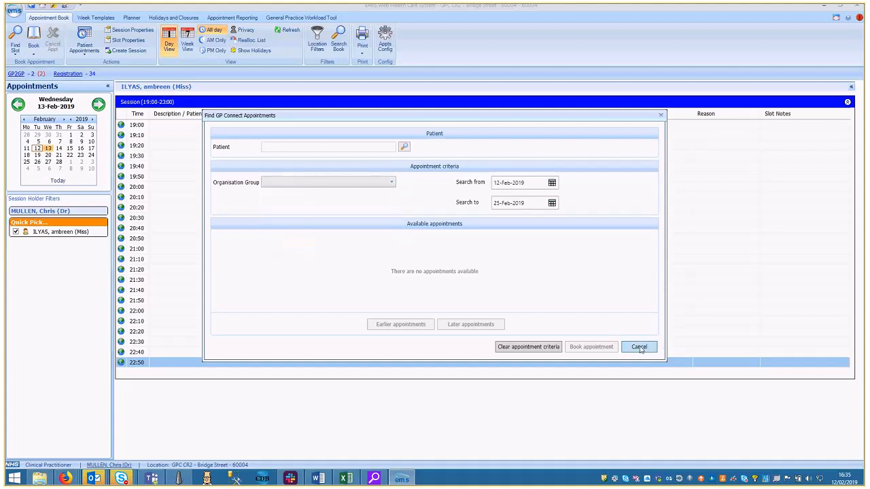
click(14, 11)
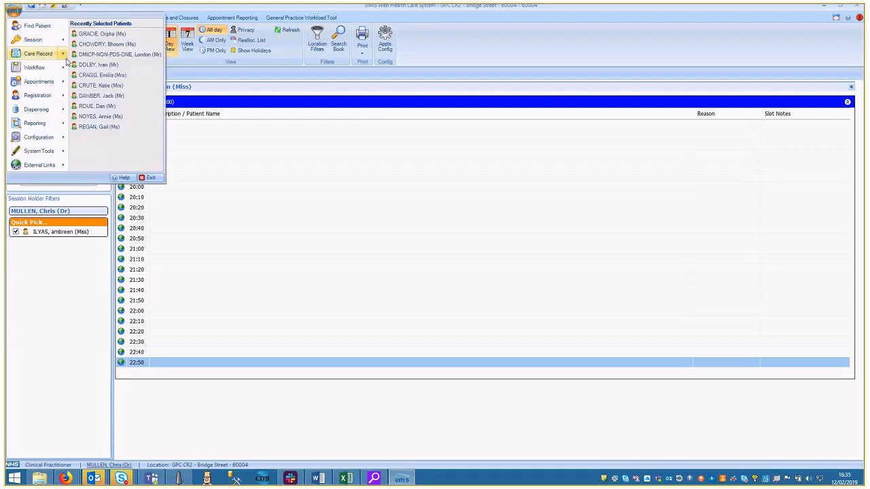
mouse_move(38, 53)
click(233, 178)
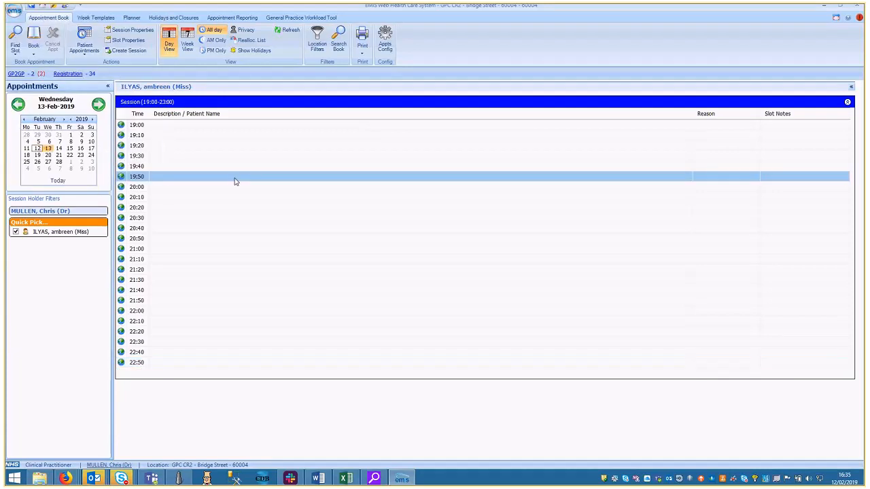
Step: Open the Care Record summary for the first patient in the recent patients list
click(14, 12)
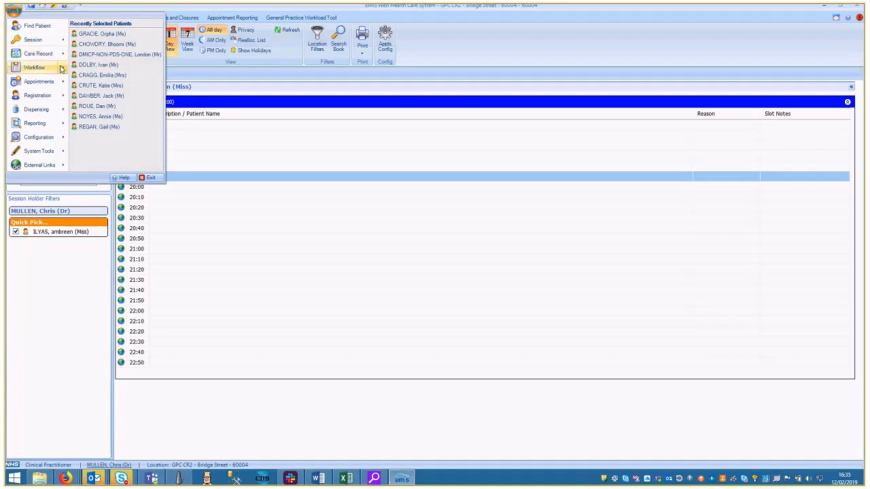
mouse_move(61, 55)
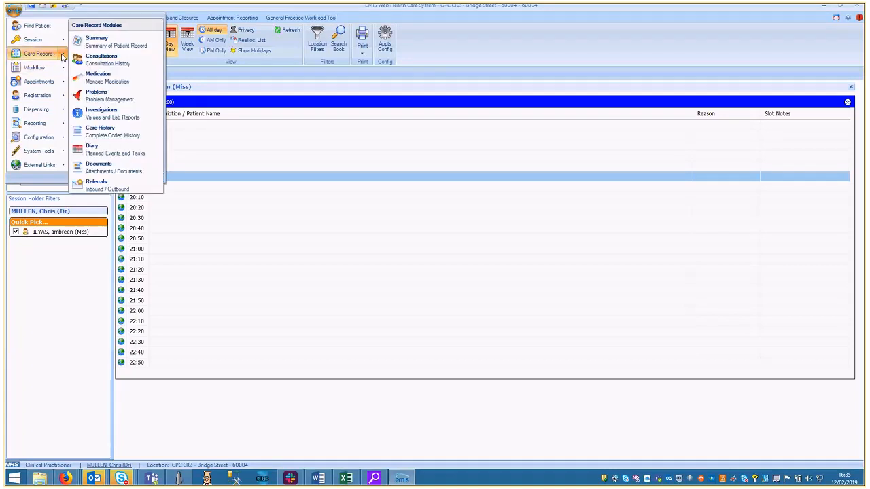
click(101, 42)
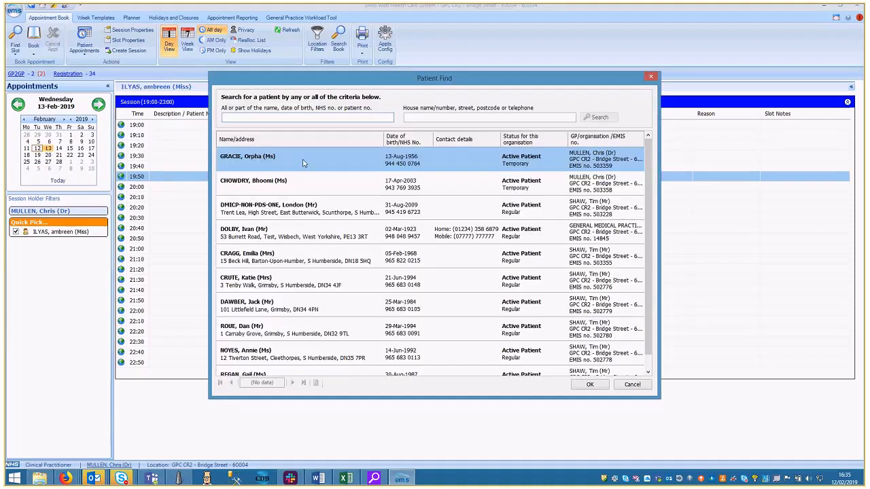
double_click(303, 163)
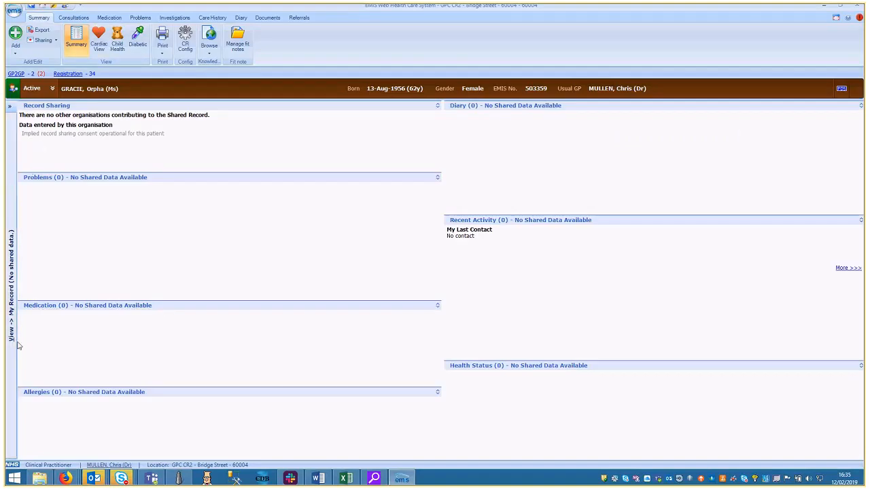
Step: Open the patient's GP Connect record through the Registered GP external view and show its Problems section
click(10, 108)
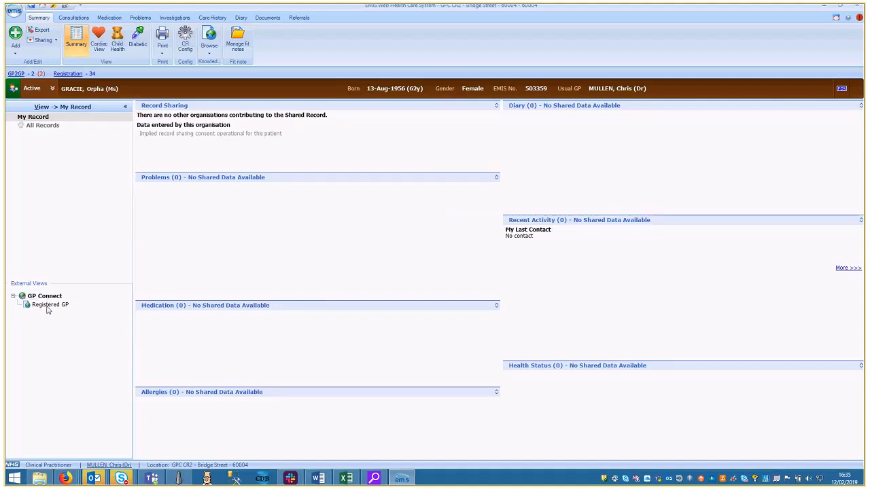
click(49, 305)
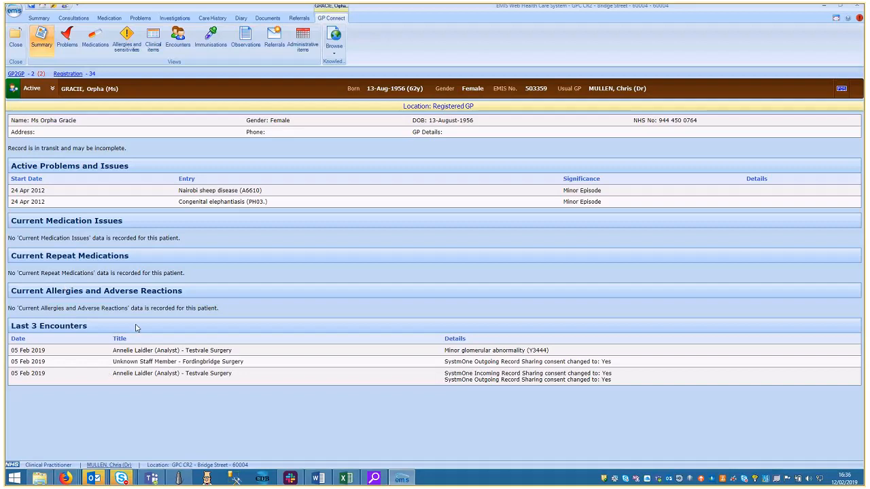
click(67, 42)
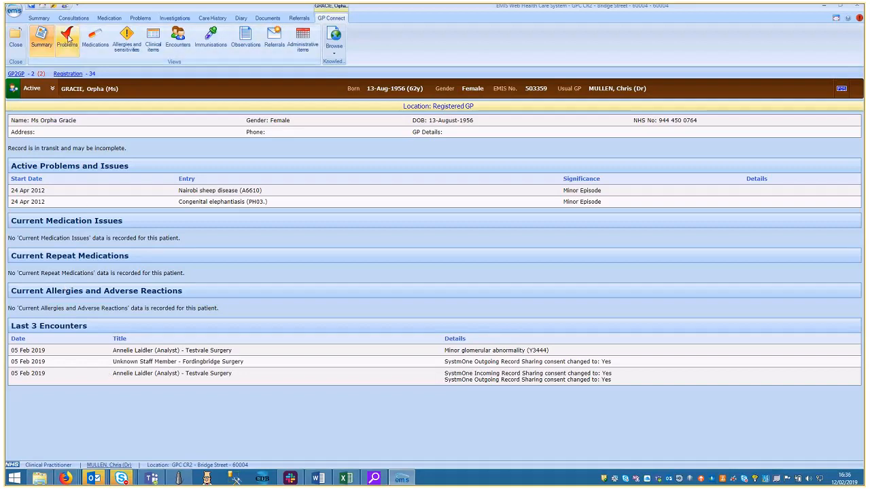
click(68, 39)
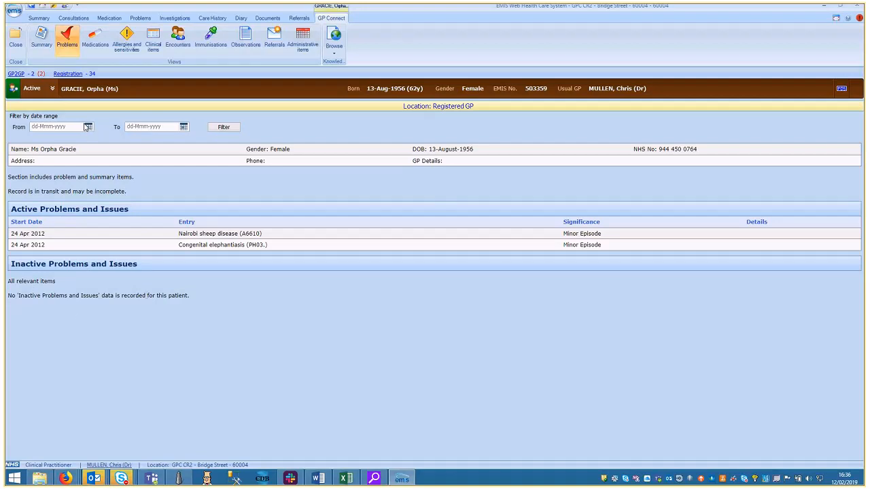
Step: Review the Medications, Allergies and sensitivities, and Clinical items sections of the patient's GP Connect record
click(92, 39)
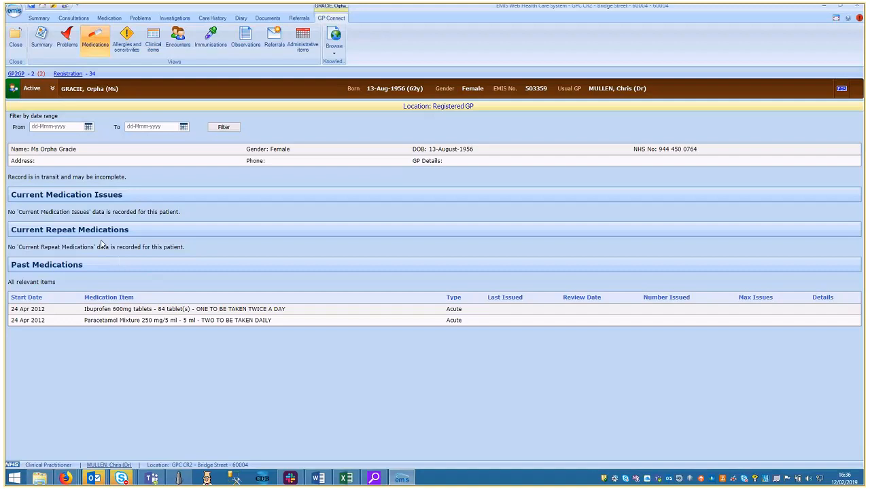
click(121, 43)
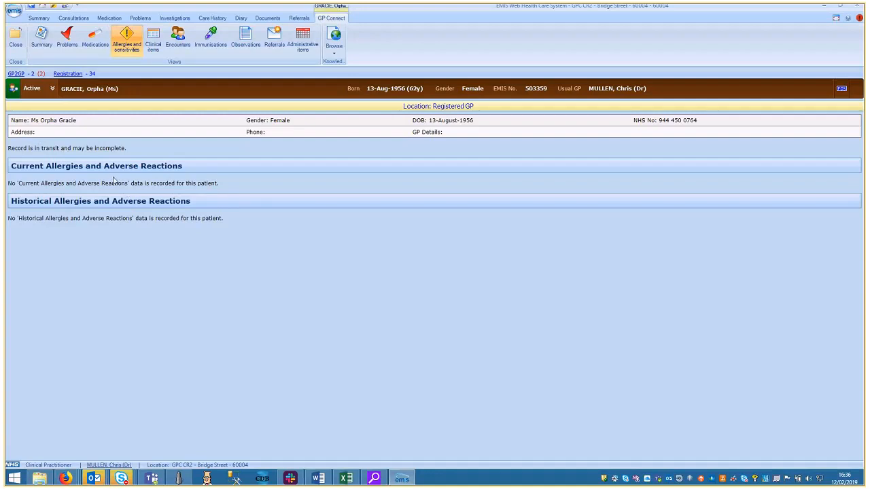
click(153, 45)
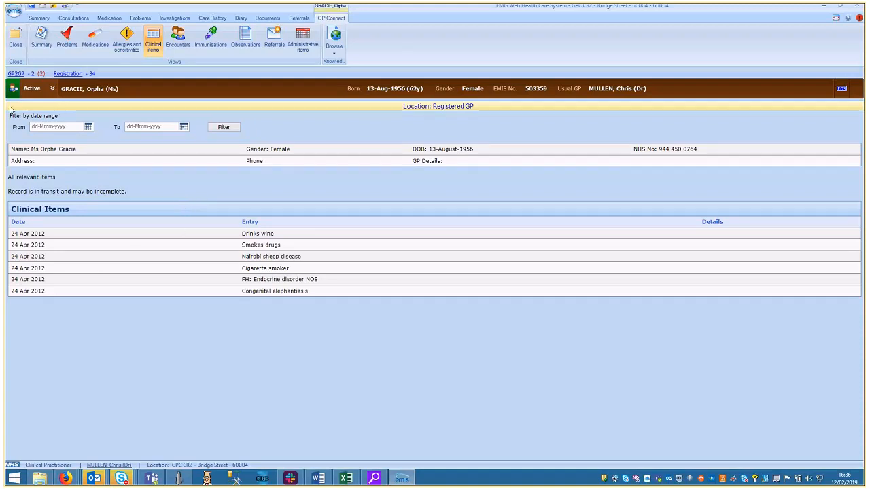
Step: Read through the Encounters section of the patient's GP Connect record
click(174, 42)
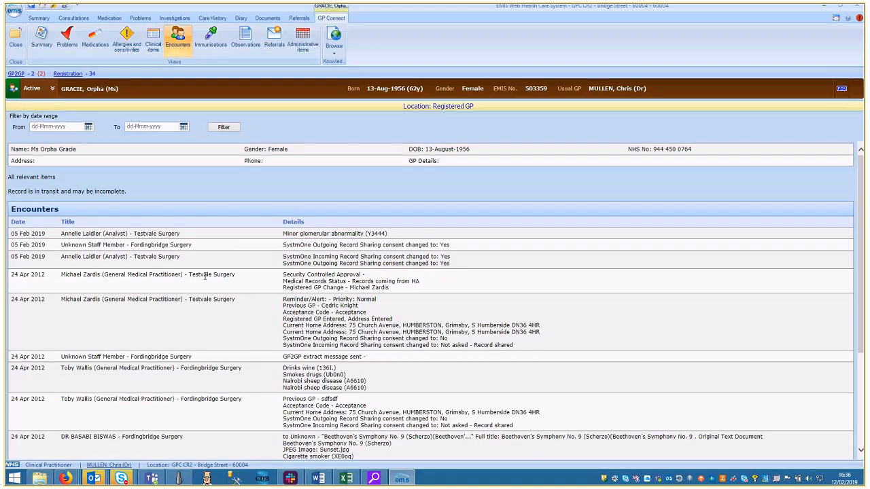
scroll(202, 288, down, 4)
scroll(199, 356, up, 1)
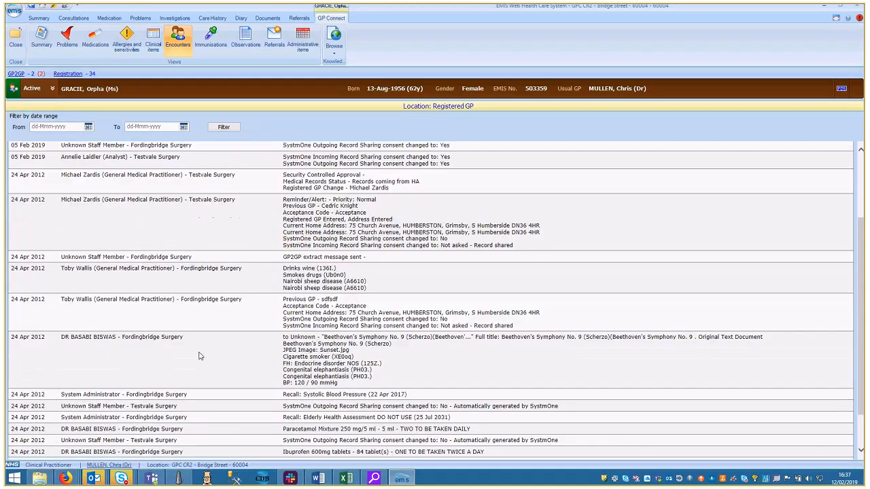
scroll(199, 355, up, 2)
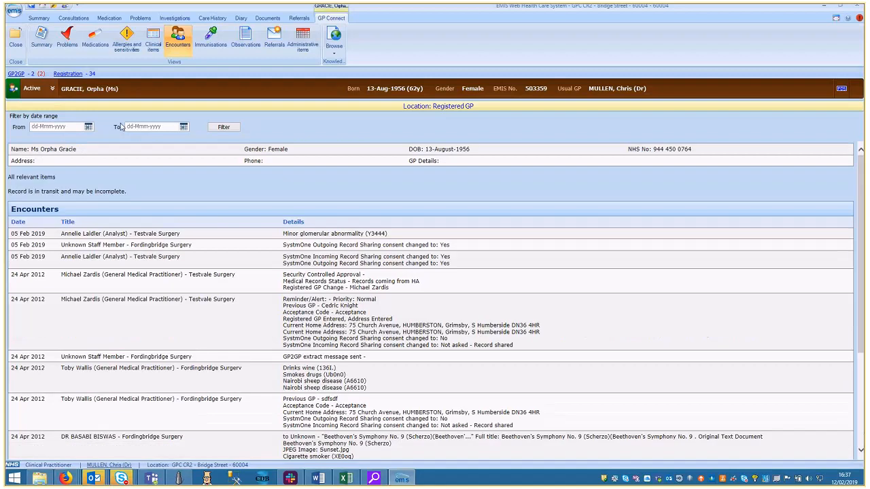
Step: Review the Immunisations, Observations, Referrals and Administrative items sections of the GP Connect record
click(211, 38)
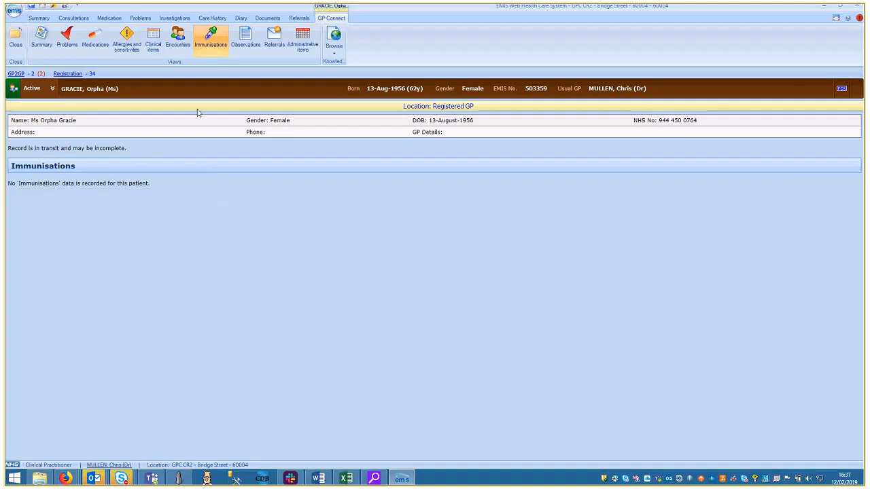
click(247, 37)
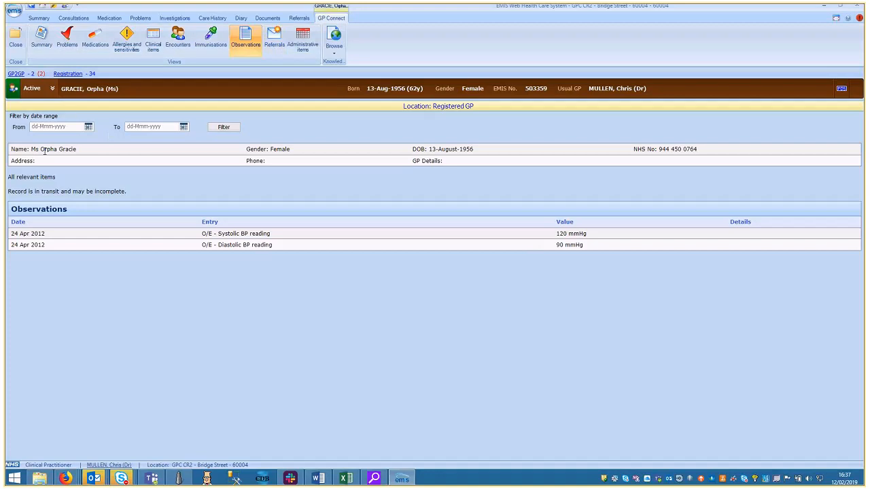
click(275, 42)
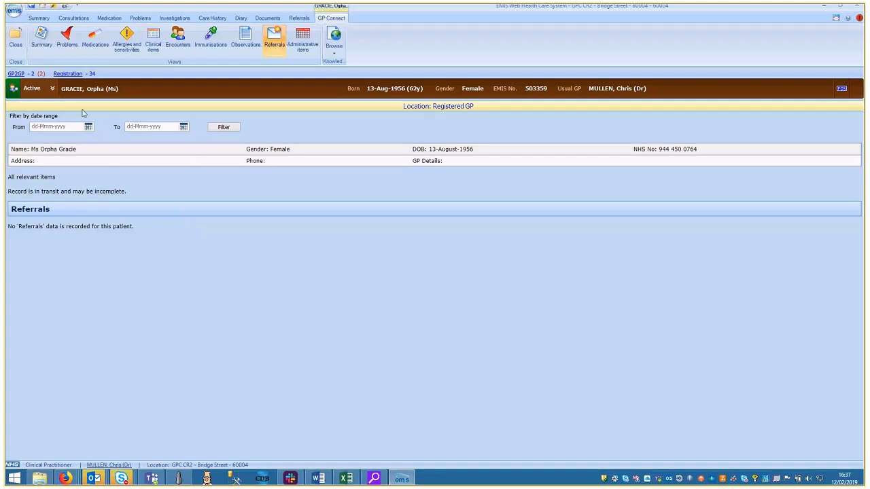
click(302, 46)
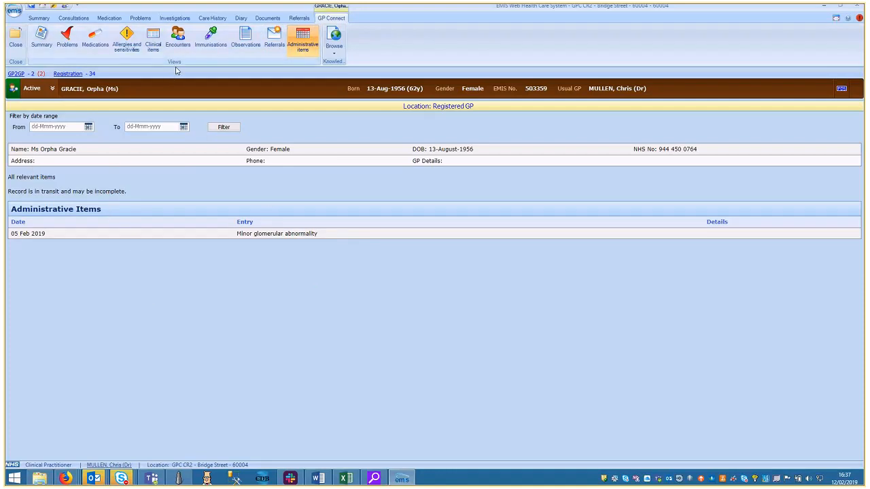
click(155, 46)
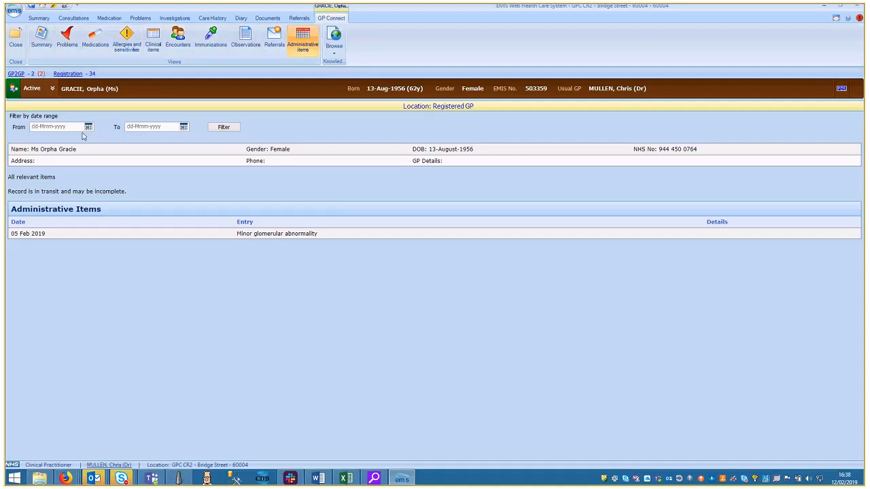
Step: Close the GP Connect record and reopen its summary from the Registered GP external view
click(17, 45)
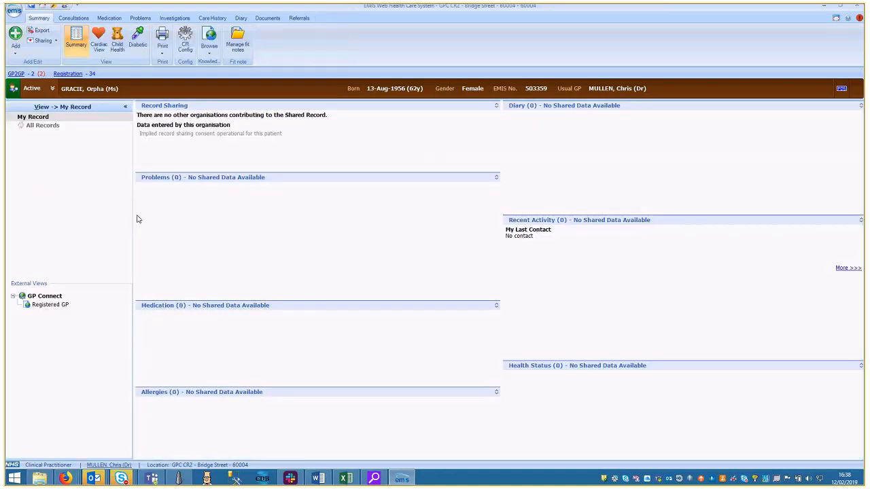
click(56, 308)
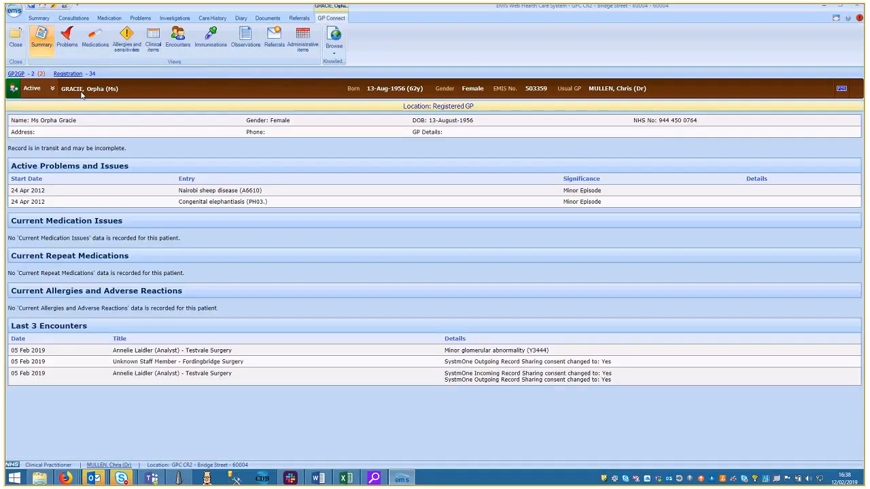
click(15, 10)
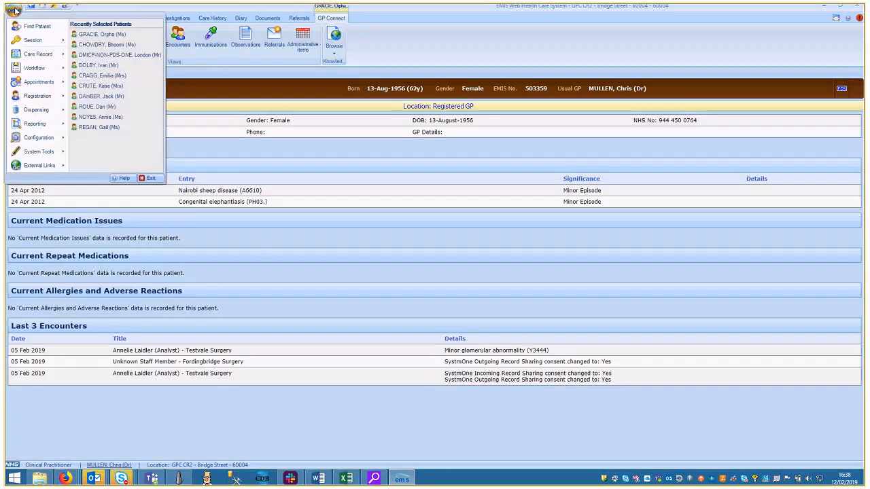
mouse_move(53, 45)
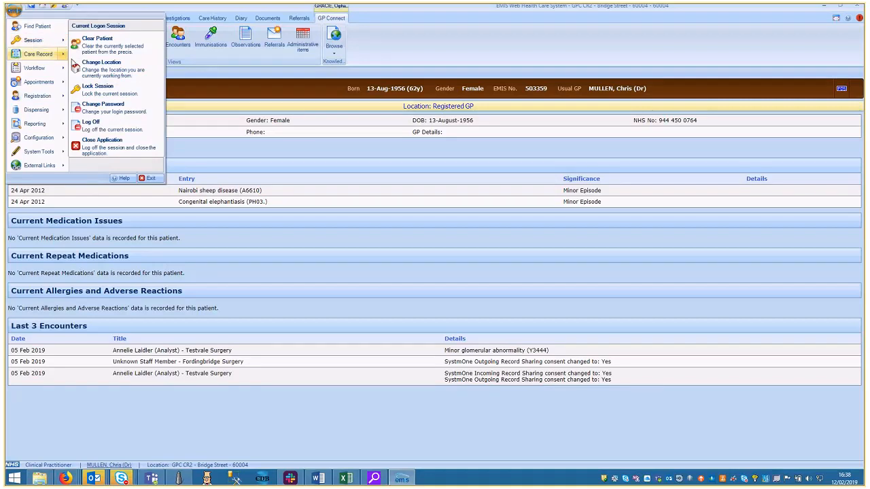
click(398, 48)
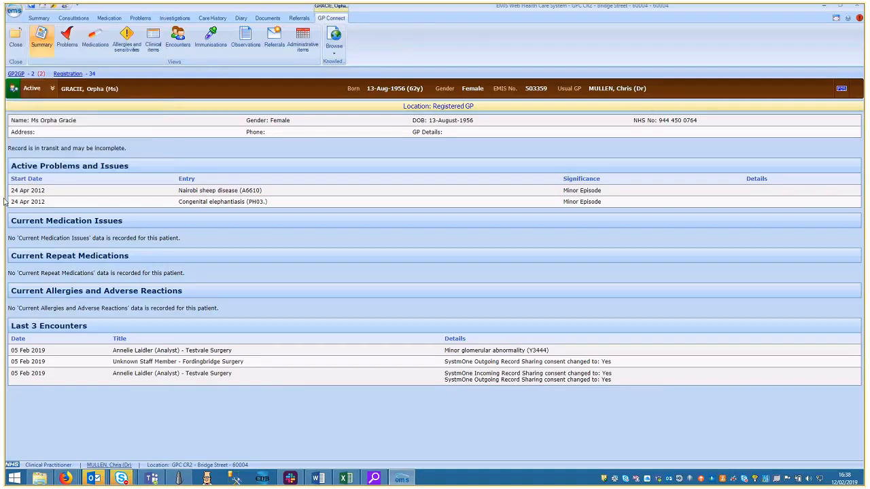